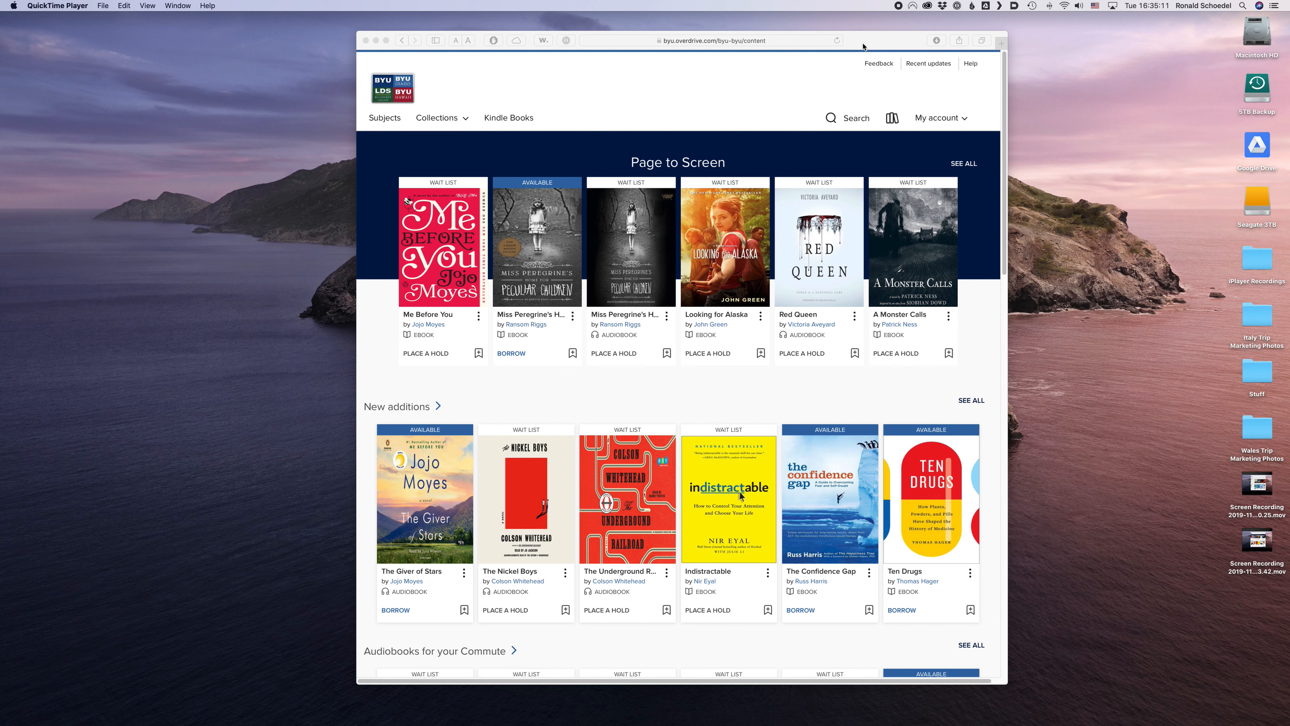
Borrow the audiobook The Giver of Stars from the New additions for 14 days
{"action": "left_click", "coordinate": [864, 45]}
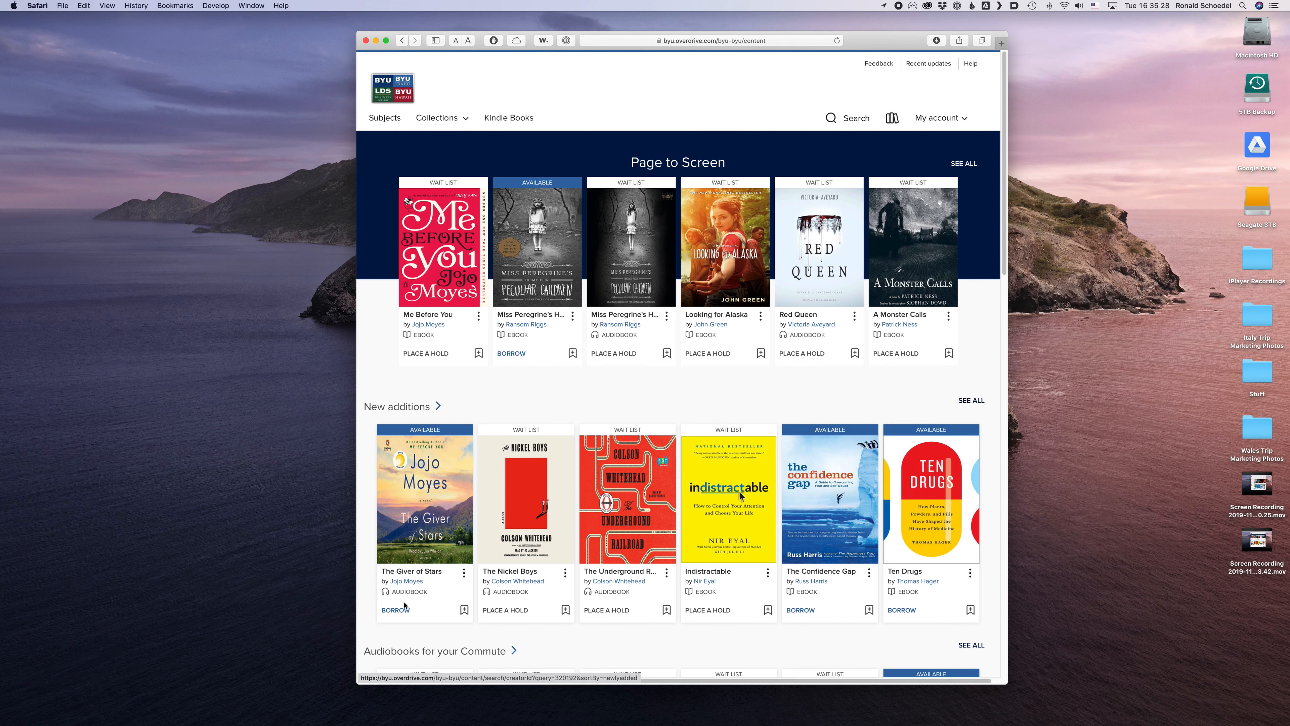
{"action": "left_click", "coordinate": [417, 518]}
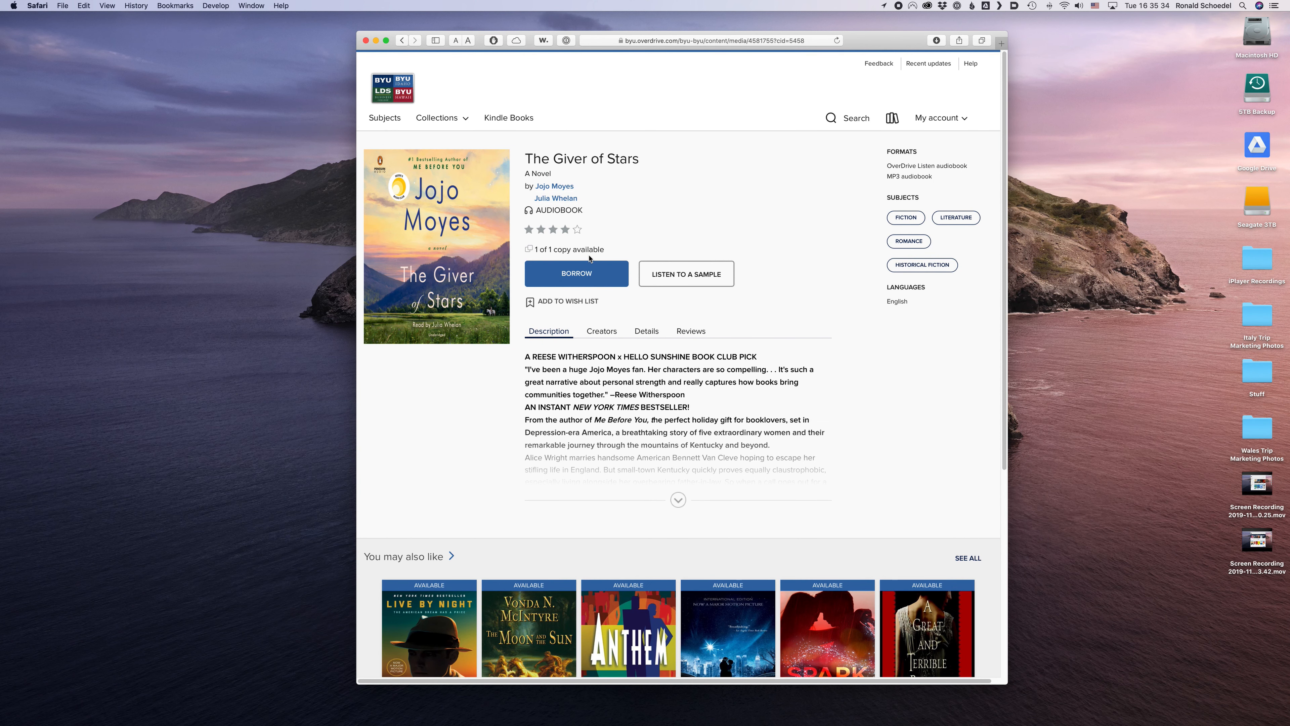
{"action": "left_click", "coordinate": [570, 274]}
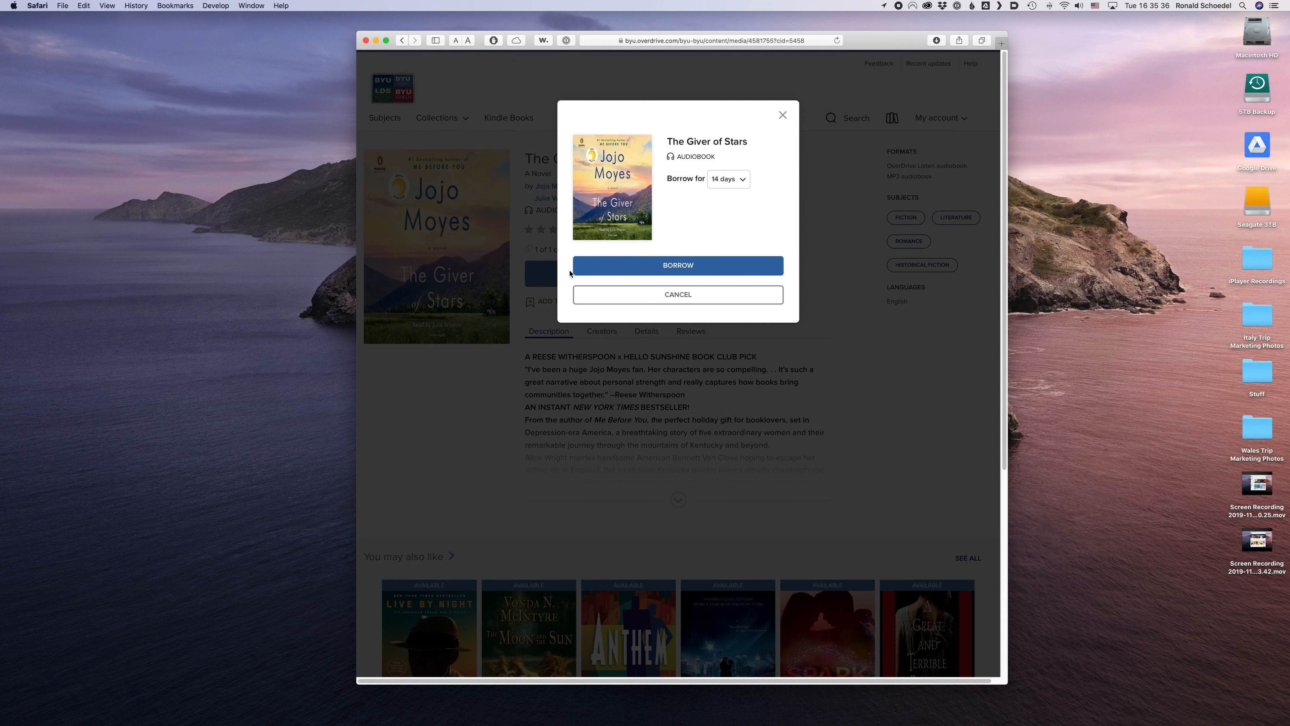
{"action": "left_click", "coordinate": [679, 266]}
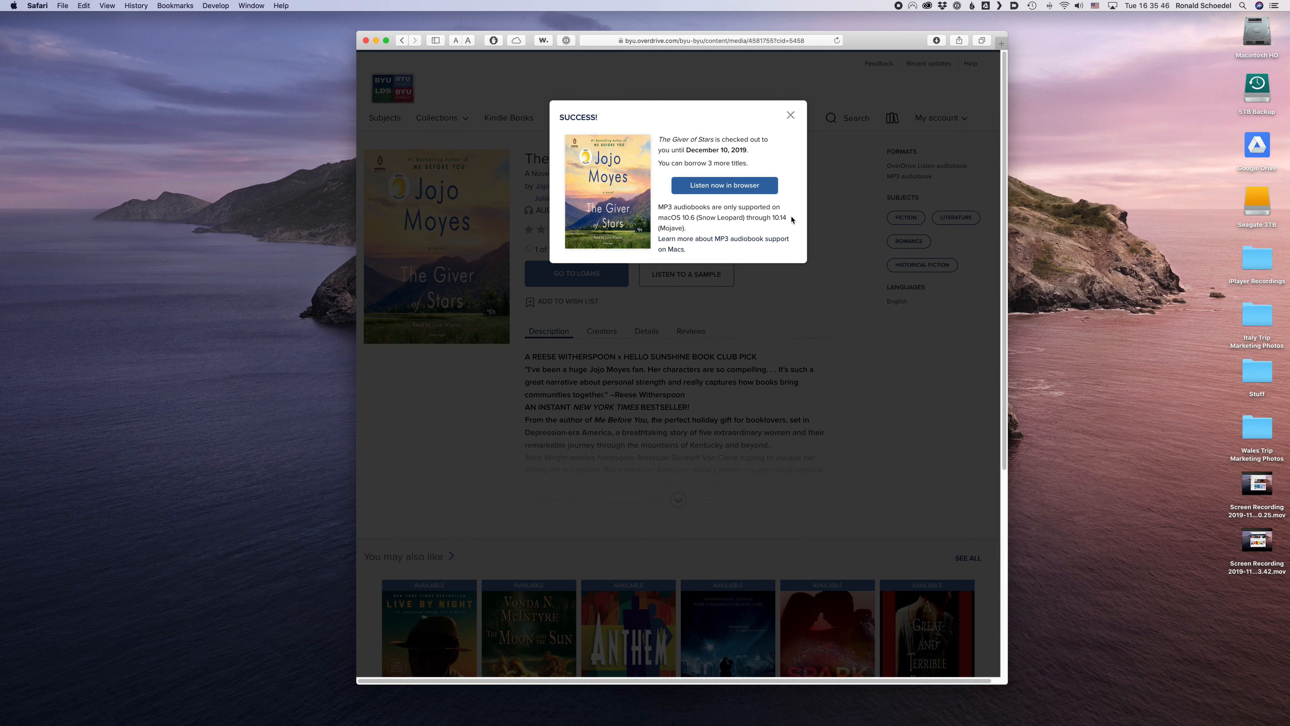
Highlight the MP3 audiobook support note, close the checkout confirmation, and open the account's Loans page
{"action": "left_click_drag", "start_coordinate": [660, 205], "coordinate": [709, 229]}
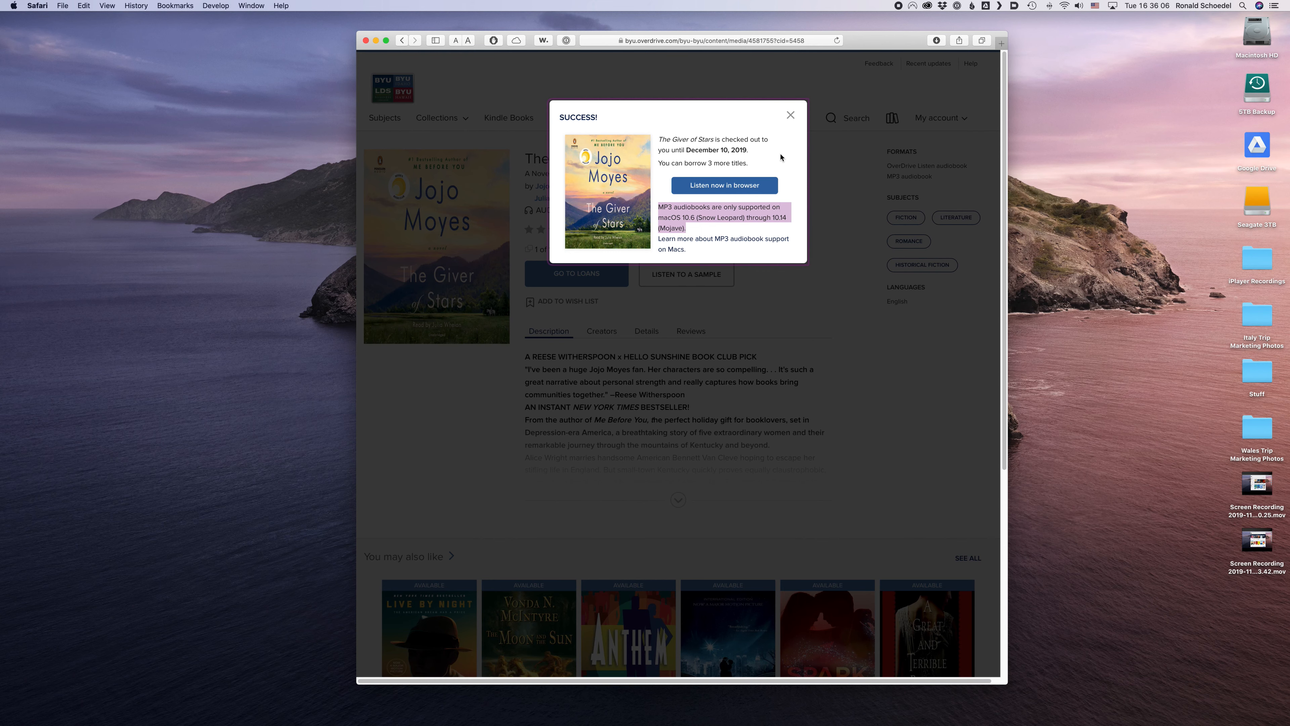
{"action": "left_click", "coordinate": [790, 115]}
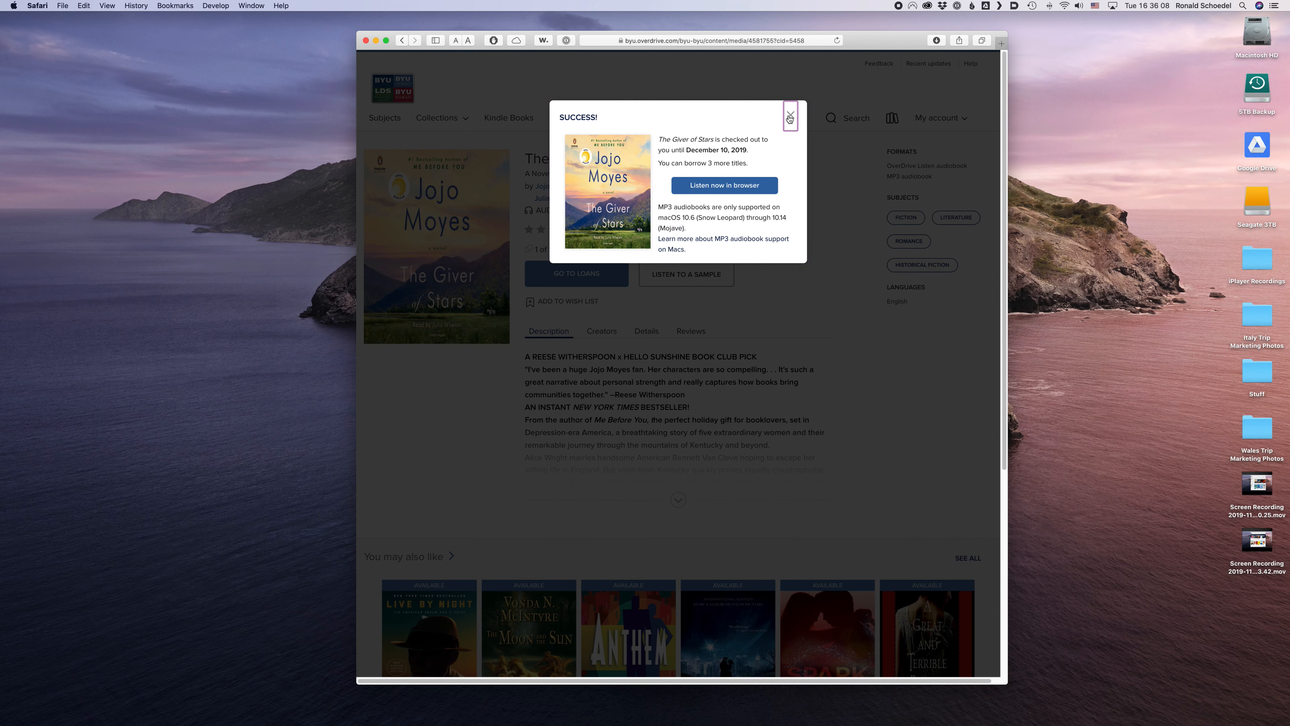
{"action": "left_click", "coordinate": [938, 118]}
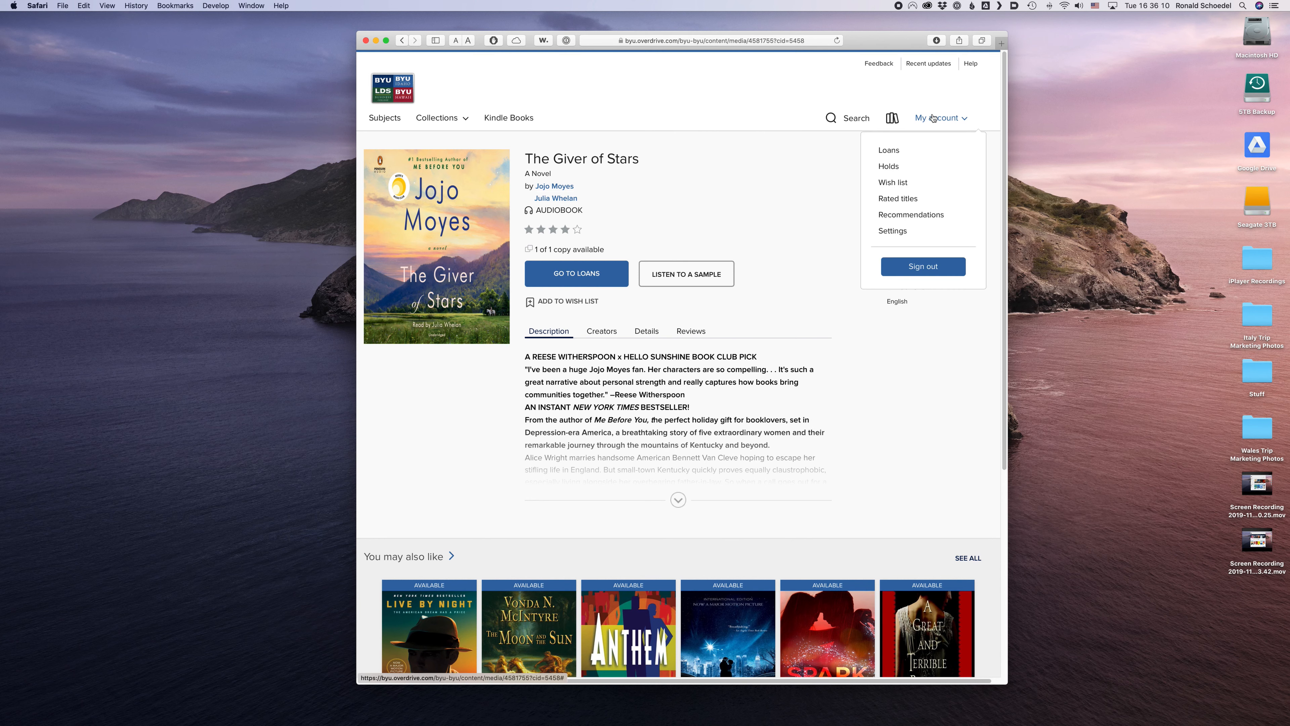
{"action": "left_click", "coordinate": [889, 154]}
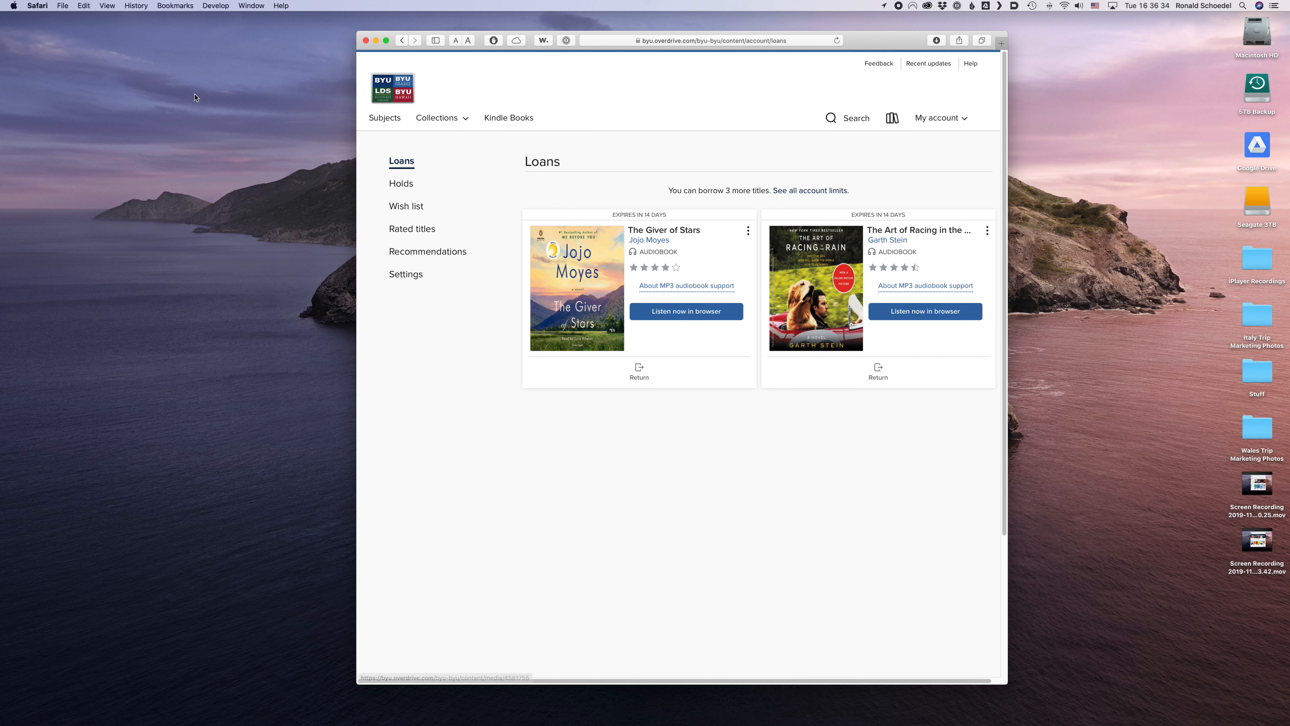
Check the Develop menu setting in Safari's Advanced preferences and close the preferences
{"action": "left_click", "coordinate": [37, 5]}
{"action": "left_click", "coordinate": [51, 43]}
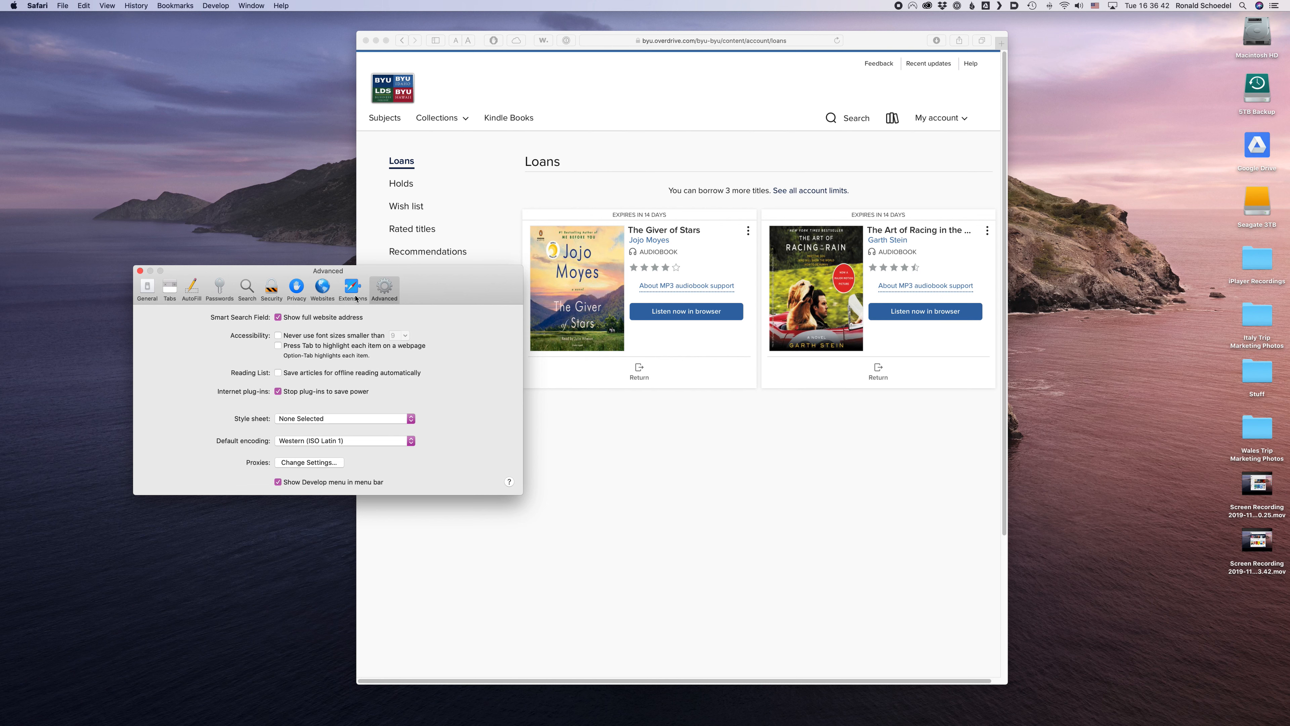
{"action": "left_click", "coordinate": [385, 290]}
{"action": "left_click", "coordinate": [140, 271]}
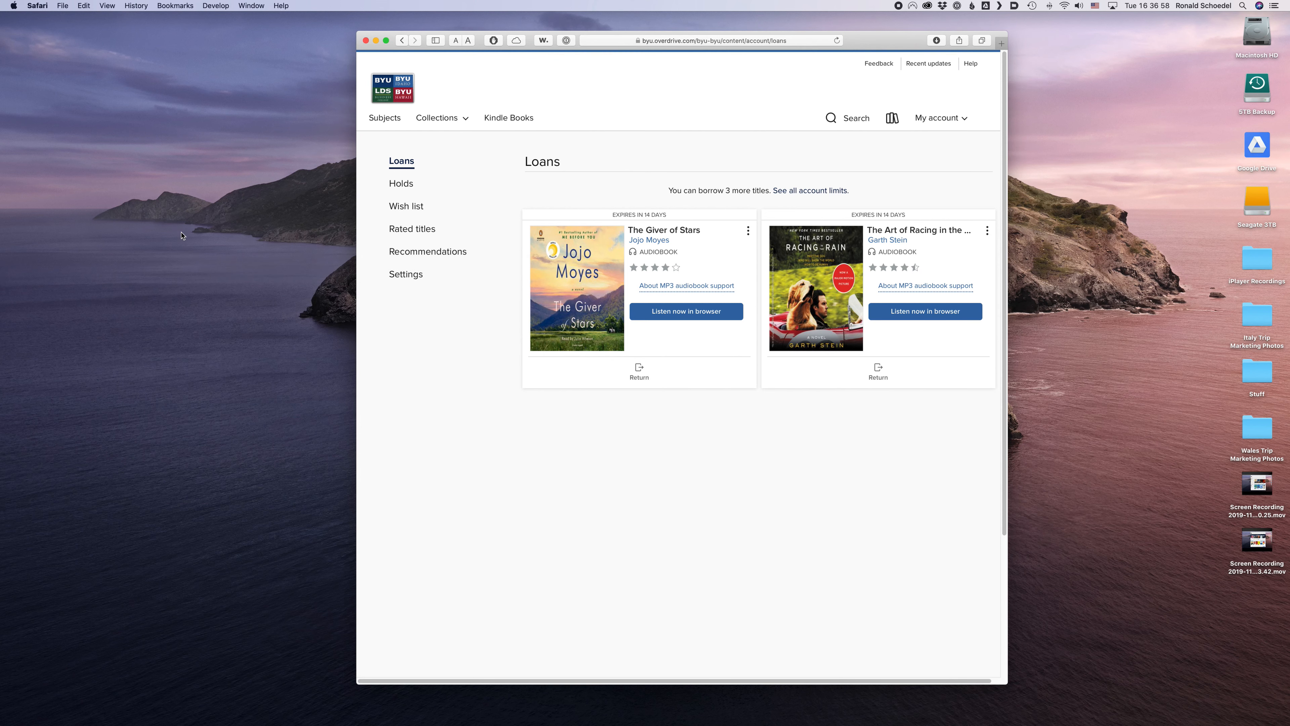
Change Safari's user agent for the Loans page to Google Chrome — Windows
{"action": "left_click", "coordinate": [217, 6]}
{"action": "mouse_move", "coordinate": [215, 30]}
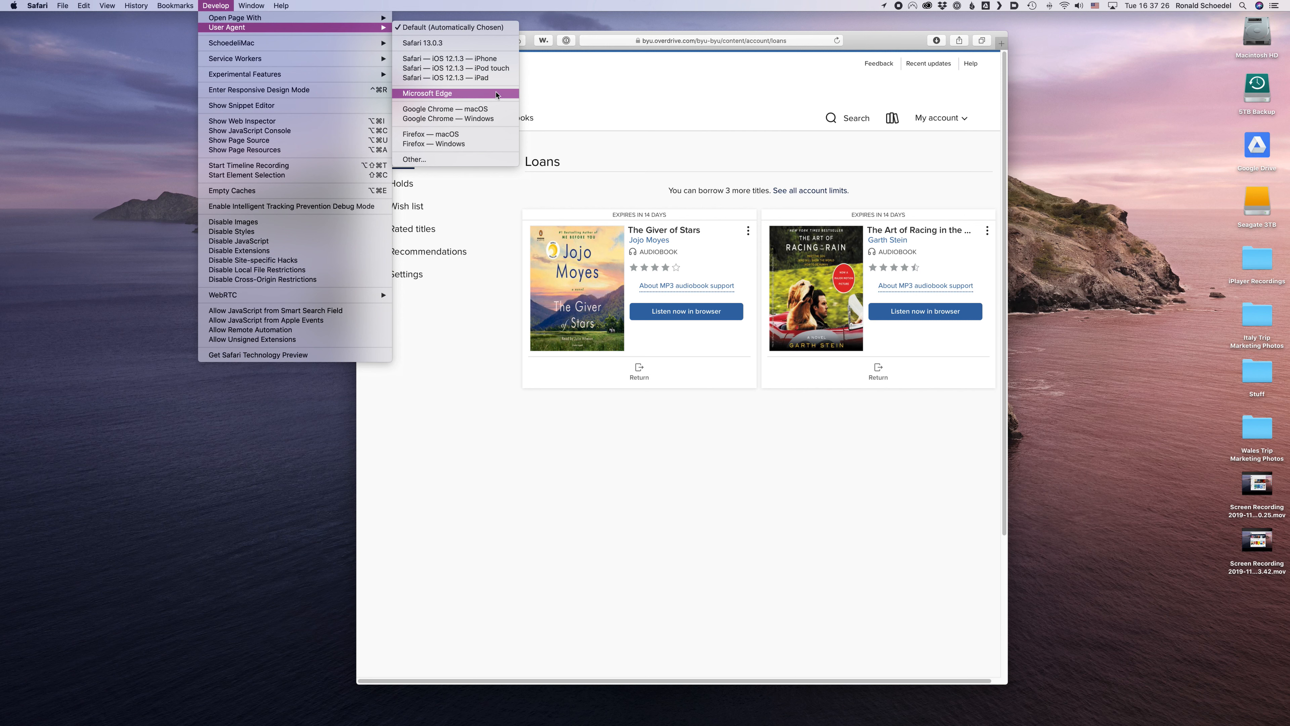
{"action": "left_click", "coordinate": [501, 122]}
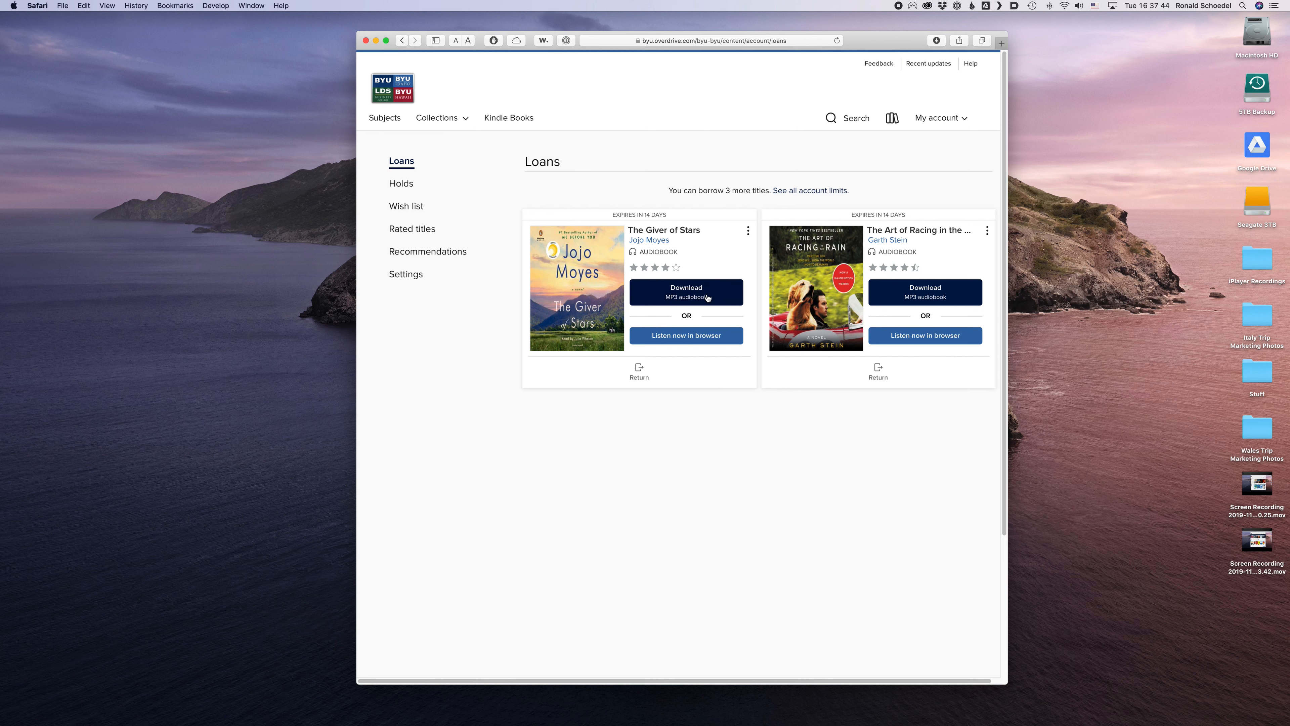
Download the MP3 audiobook loan file for The Giver of Stars and locate the .odm file in Finder's Downloads folder
{"action": "left_click", "coordinate": [700, 296]}
{"action": "left_click", "coordinate": [1106, 709]}
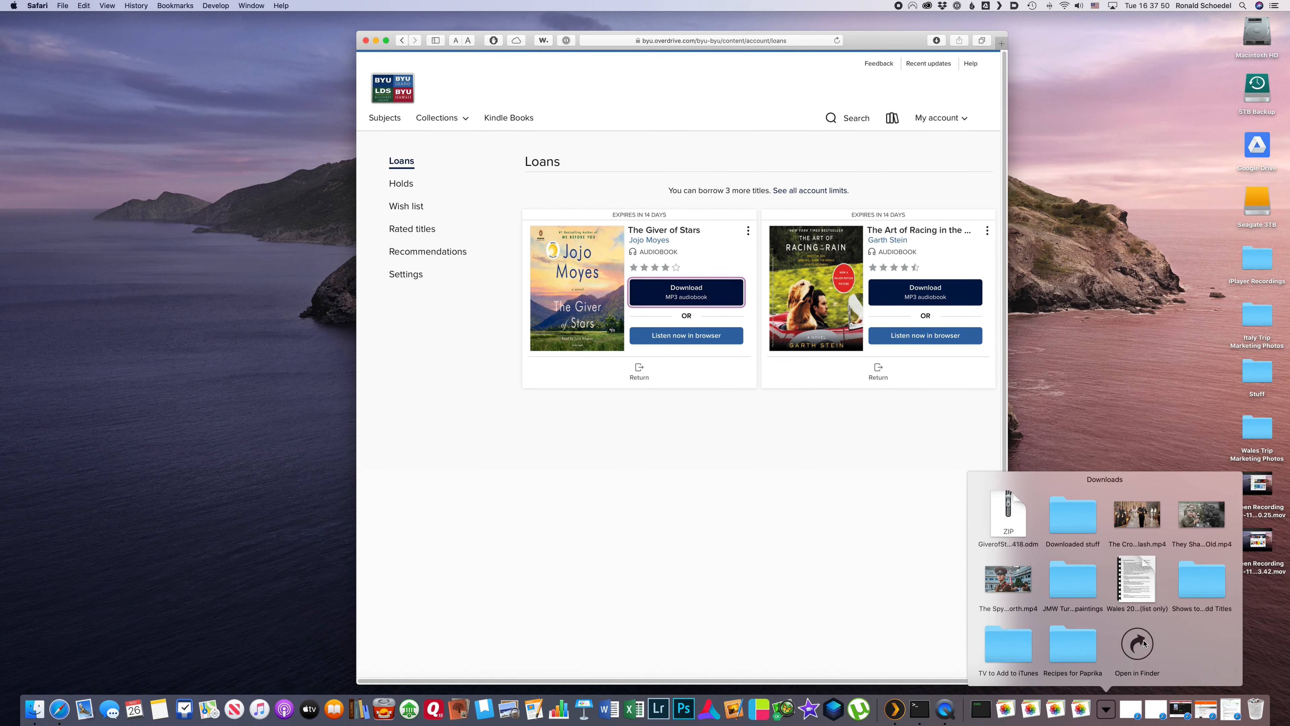
{"action": "left_click", "coordinate": [1132, 640]}
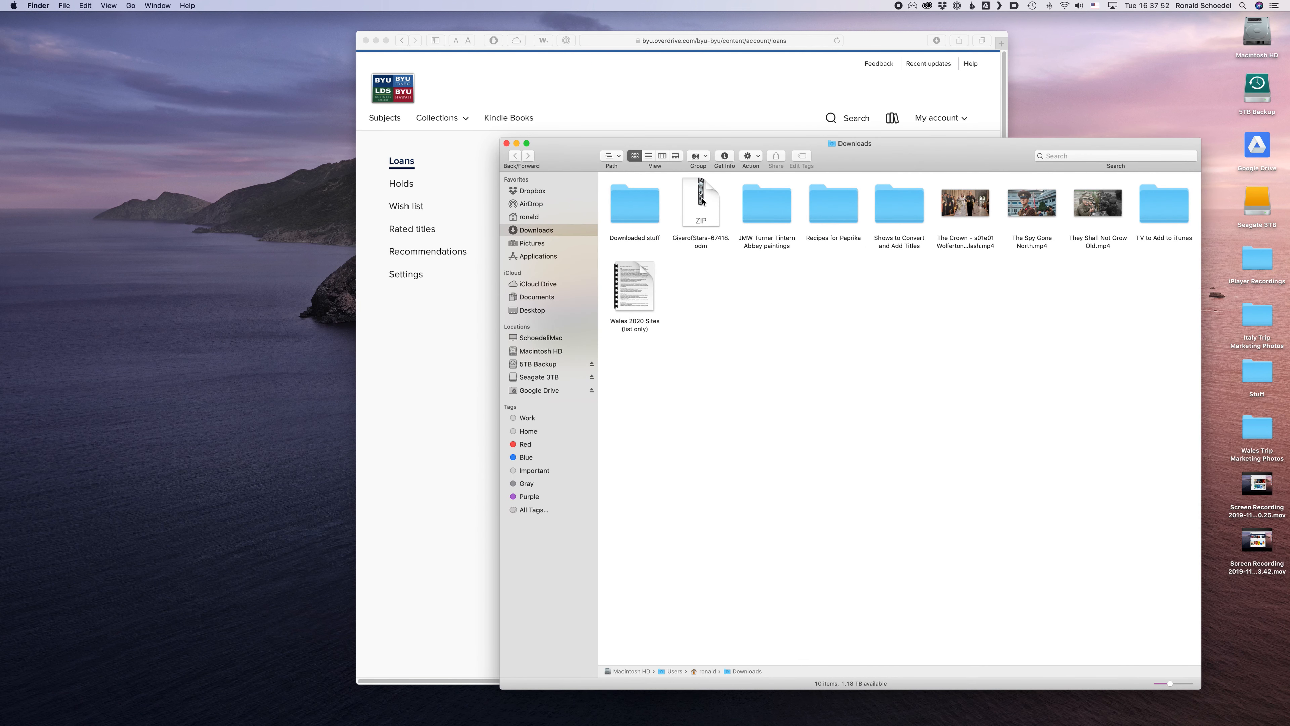
{"action": "left_click", "coordinate": [708, 247]}
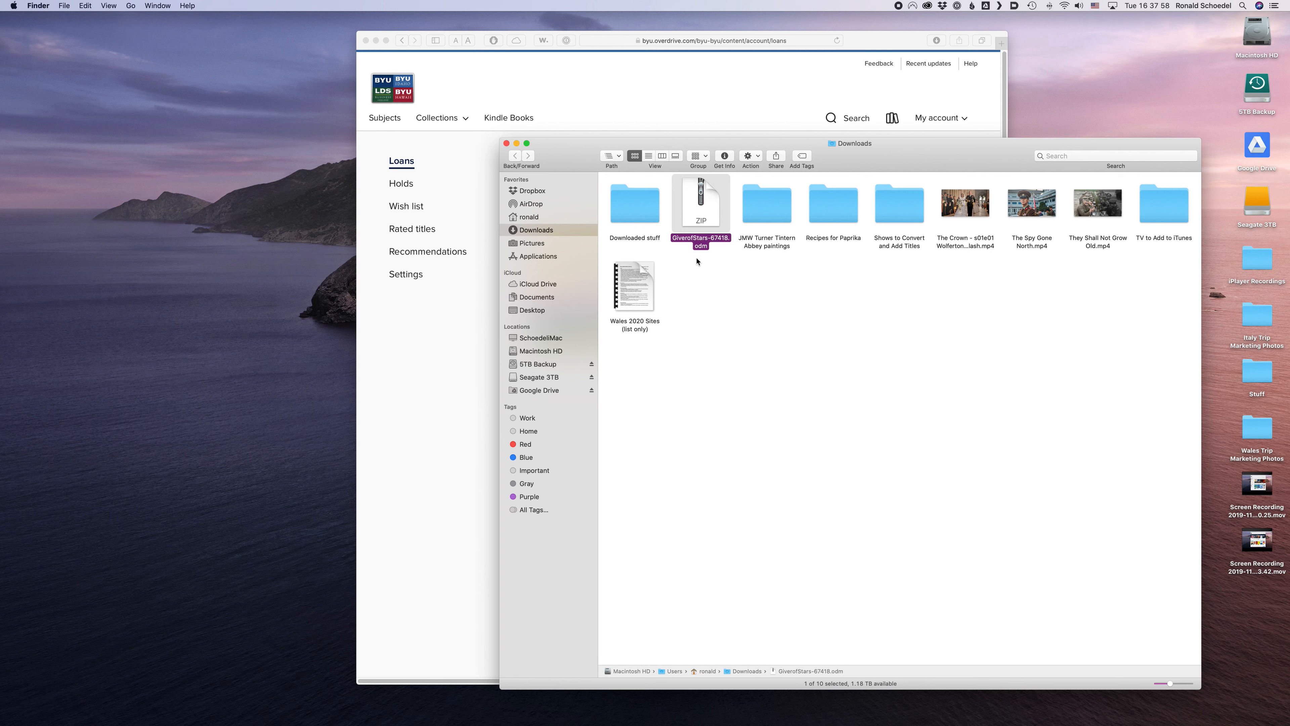
{"action": "left_click", "coordinate": [705, 329]}
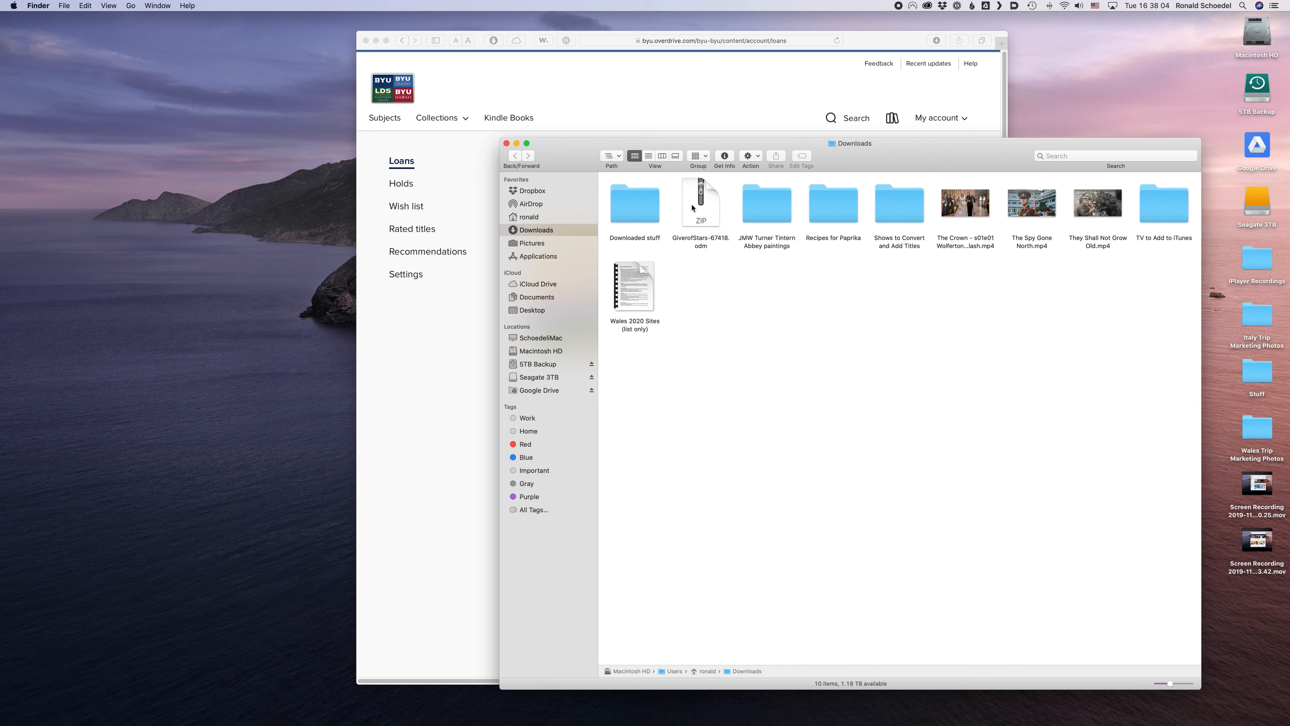
Switch to Safari, restore the minimized GitHub page for the overdrive script, and read its description and Install section
{"action": "left_click", "coordinate": [877, 44]}
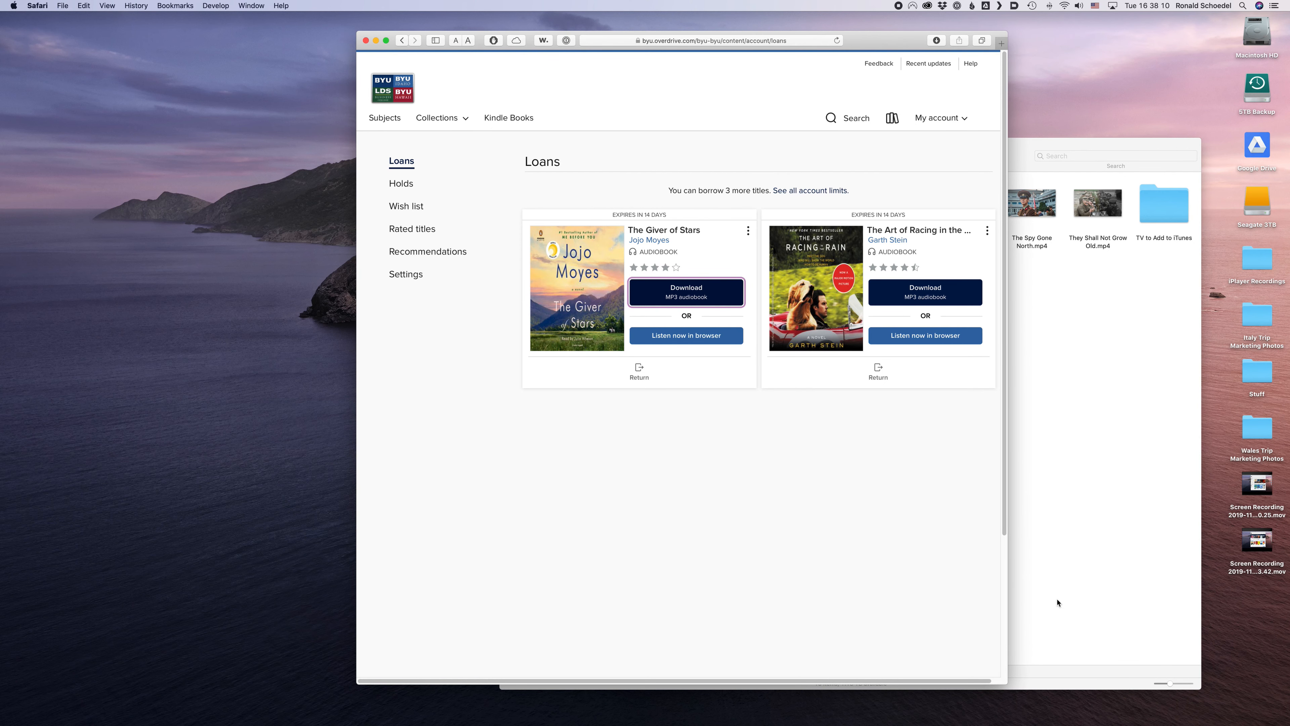
{"action": "mouse_move", "coordinate": [1081, 718]}
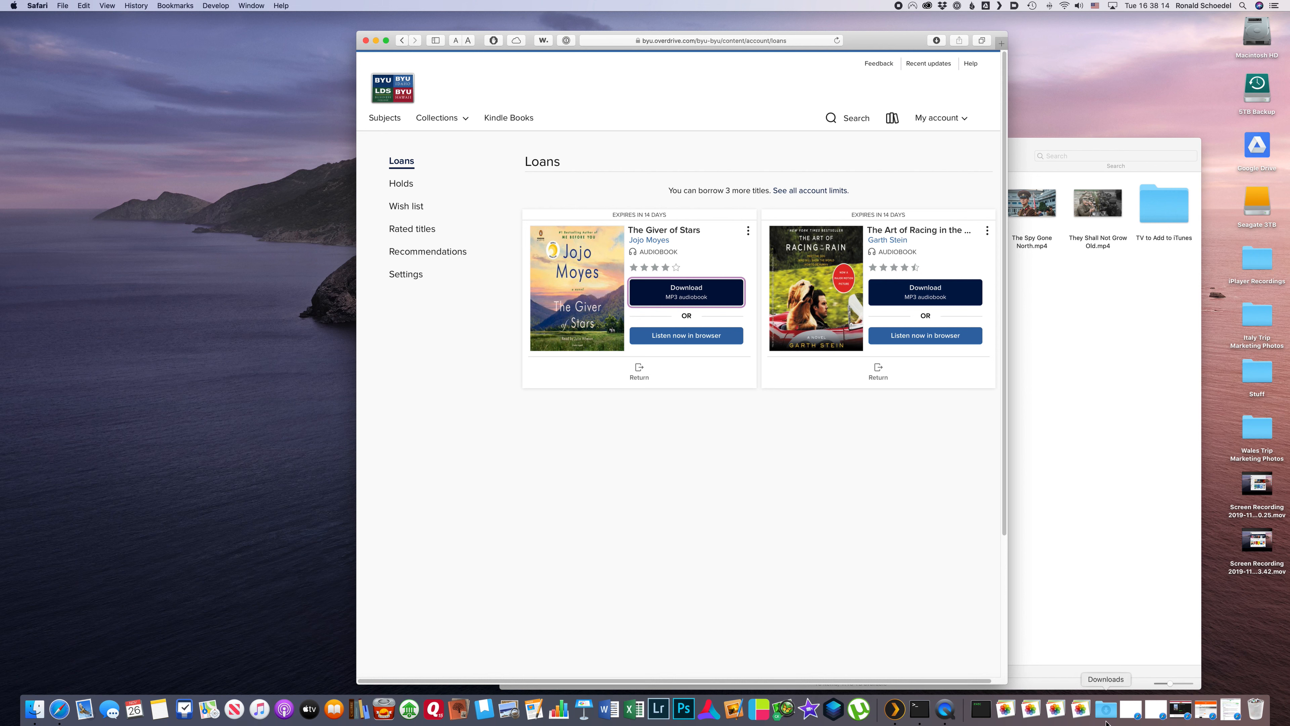
{"action": "left_click", "coordinate": [1231, 712]}
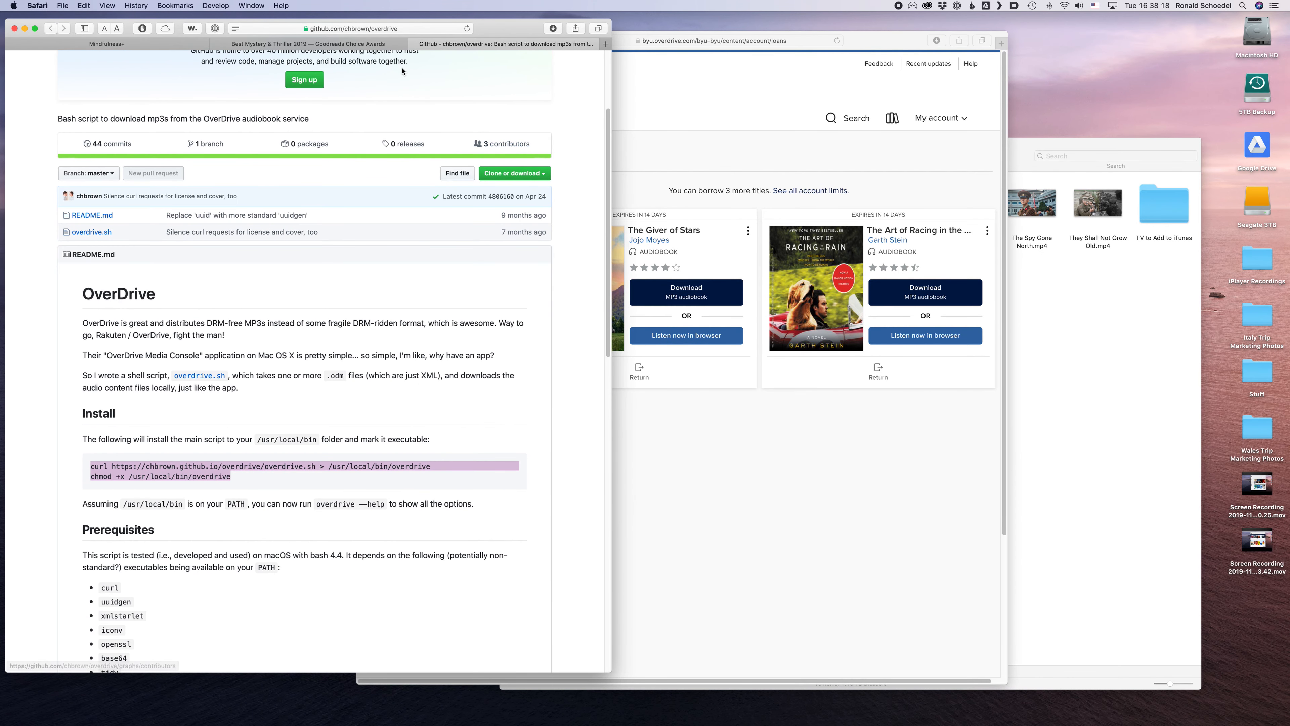
{"action": "scroll", "coordinate": [463, 117], "scroll_direction": "up", "scroll_amount": 5}
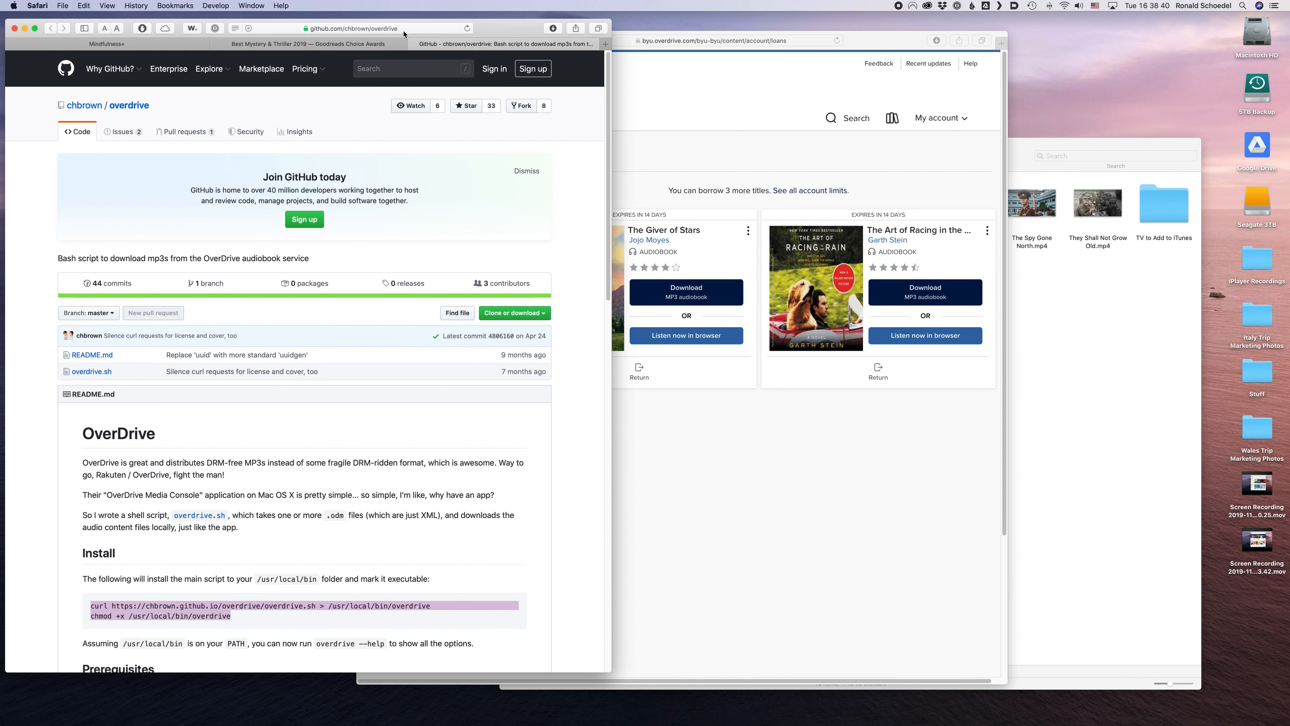
{"action": "scroll", "coordinate": [334, 346], "scroll_direction": "down", "scroll_amount": 3}
{"action": "scroll", "coordinate": [334, 373], "scroll_direction": "down", "scroll_amount": 4}
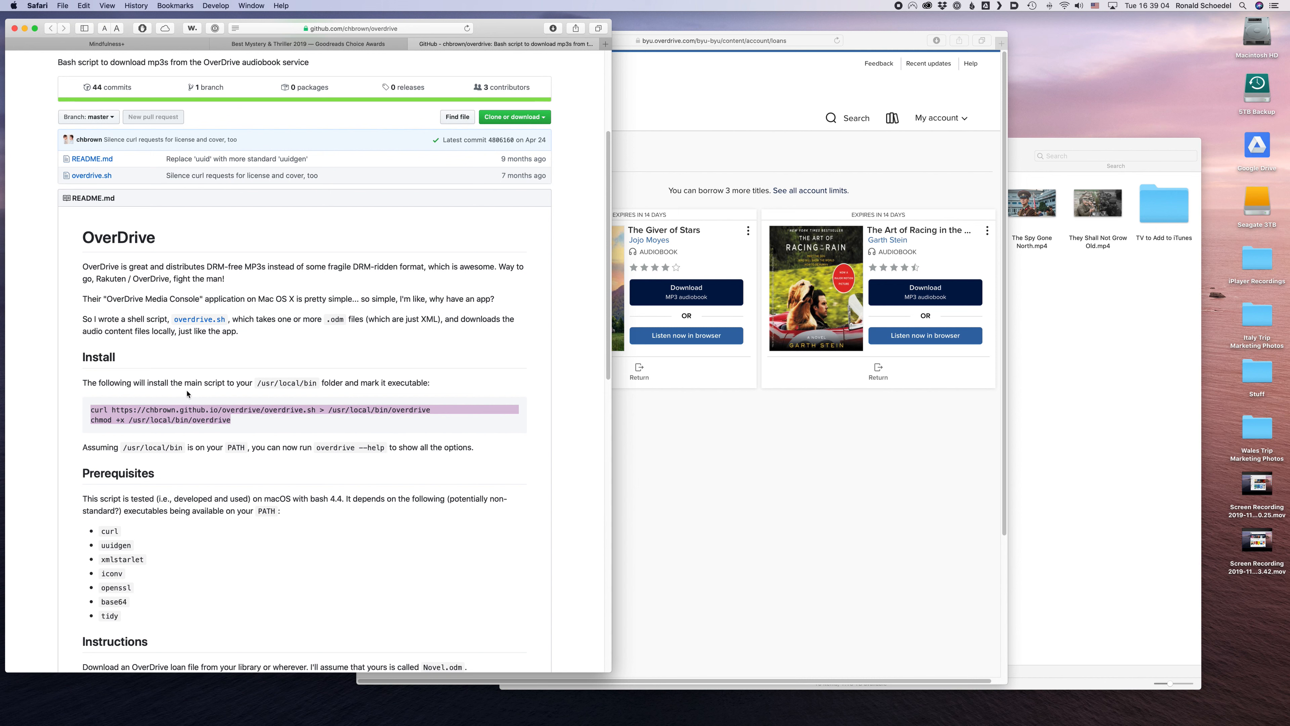
Copy the curl and chmod commands from the README's Install section
{"action": "mouse_move", "coordinate": [274, 407]}
{"action": "left_click", "coordinate": [266, 425]}
{"action": "left_click_drag", "start_coordinate": [240, 424], "coordinate": [88, 412]}
{"action": "key", "text": "super+c"}
Launch Terminal, place its window over the GitHub page, and paste the copied curl and chmod commands for installing the overdrive script
{"action": "left_click", "coordinate": [1243, 5]}
{"action": "type", "text": "t"}
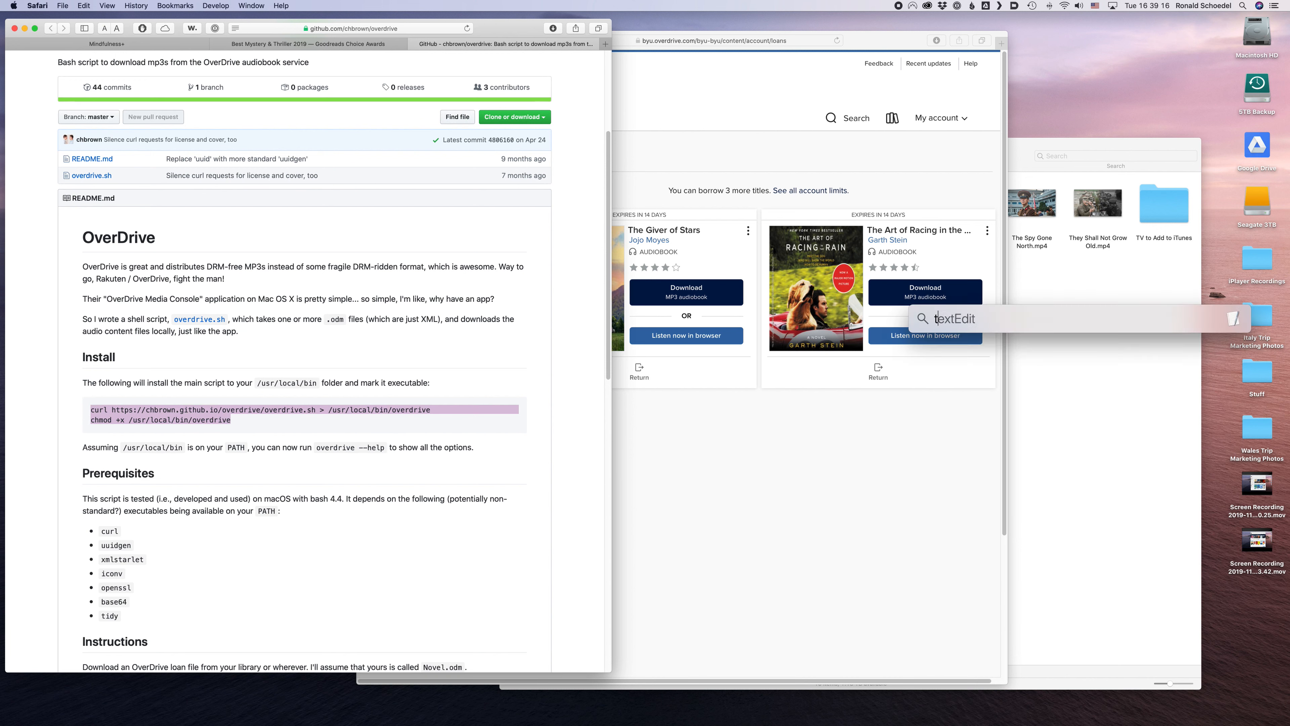
{"action": "type", "text": "erminal"}
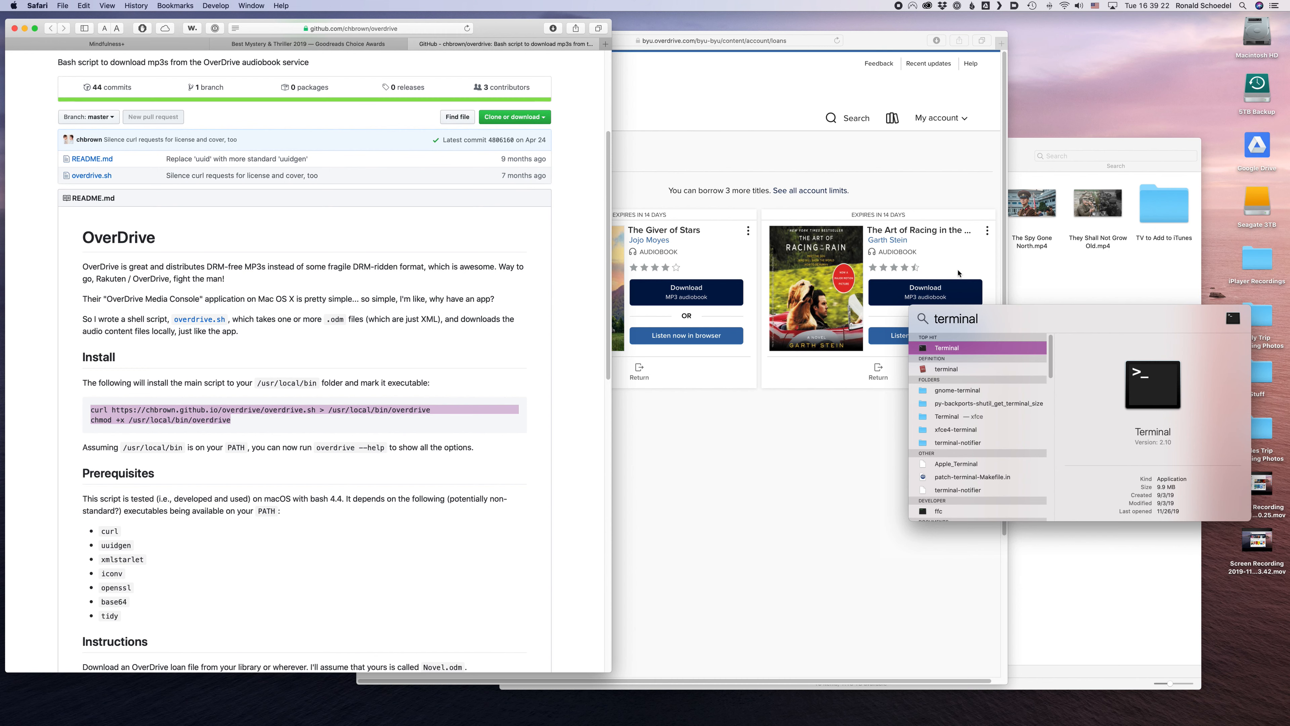
{"action": "left_click", "coordinate": [926, 349]}
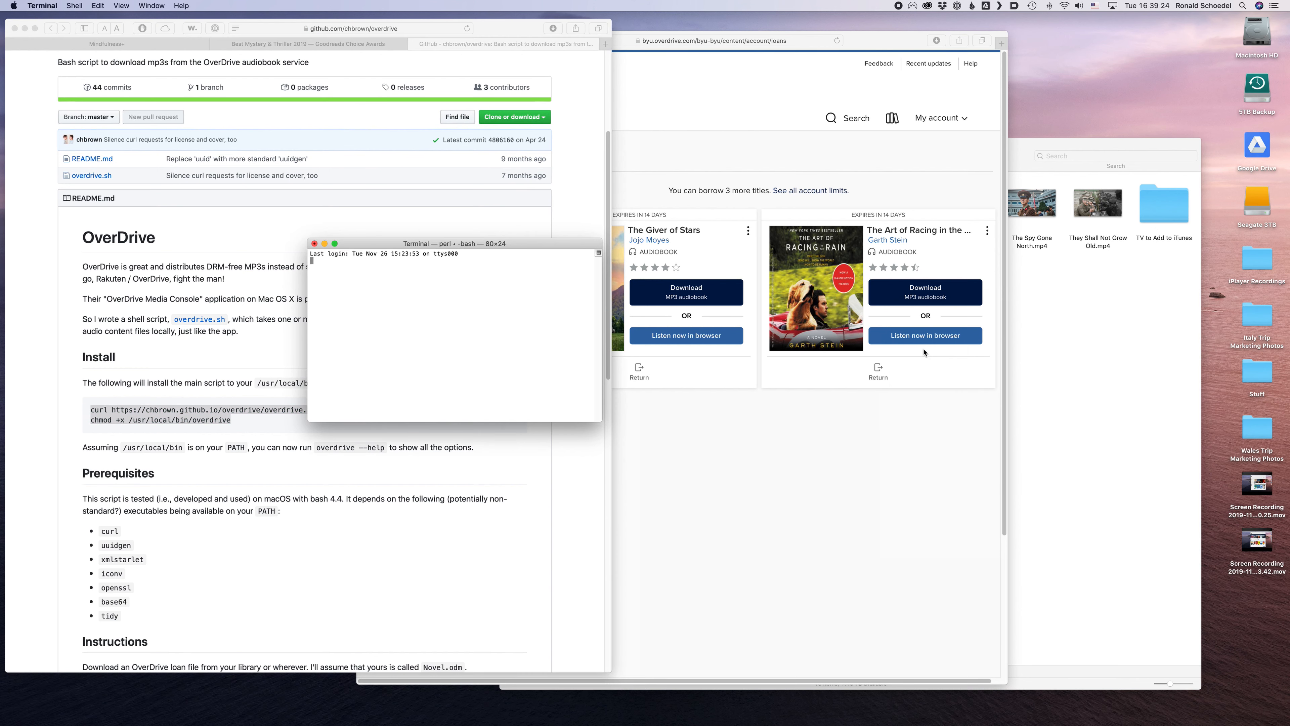
{"action": "left_click_drag", "start_coordinate": [531, 244], "coordinate": [623, 275]}
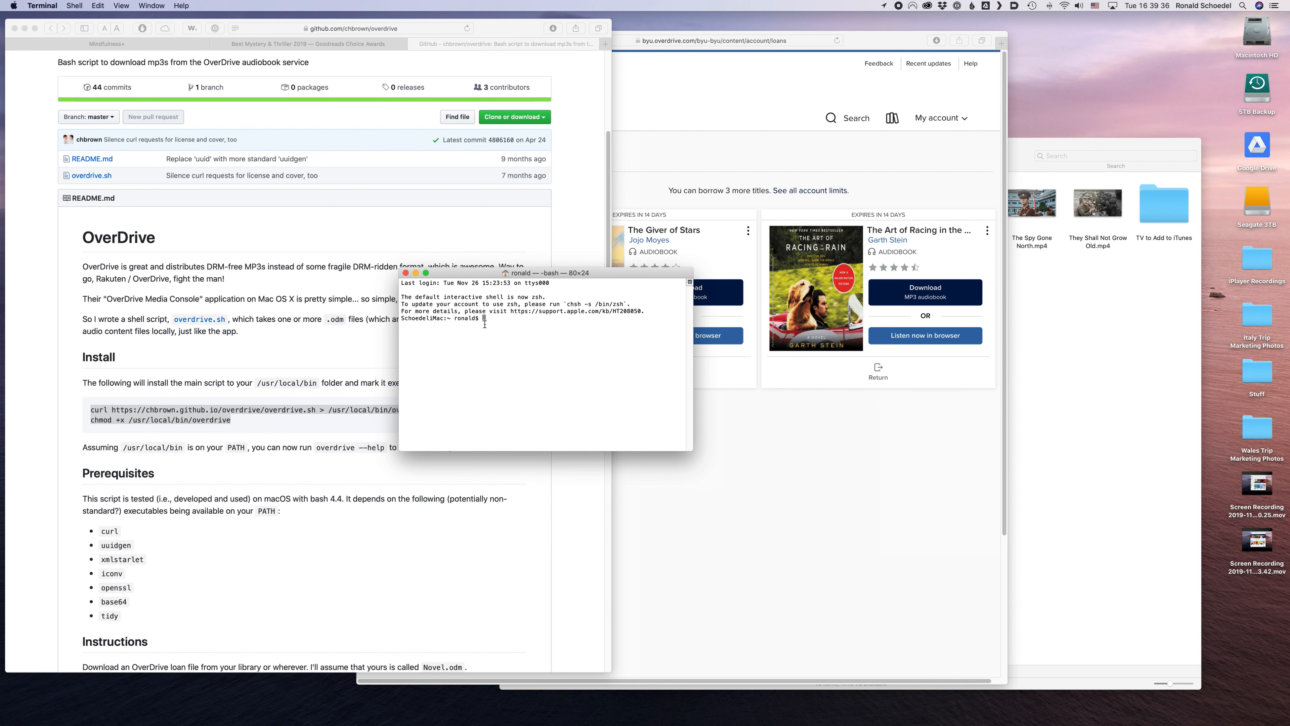
{"action": "key", "text": "super+v"}
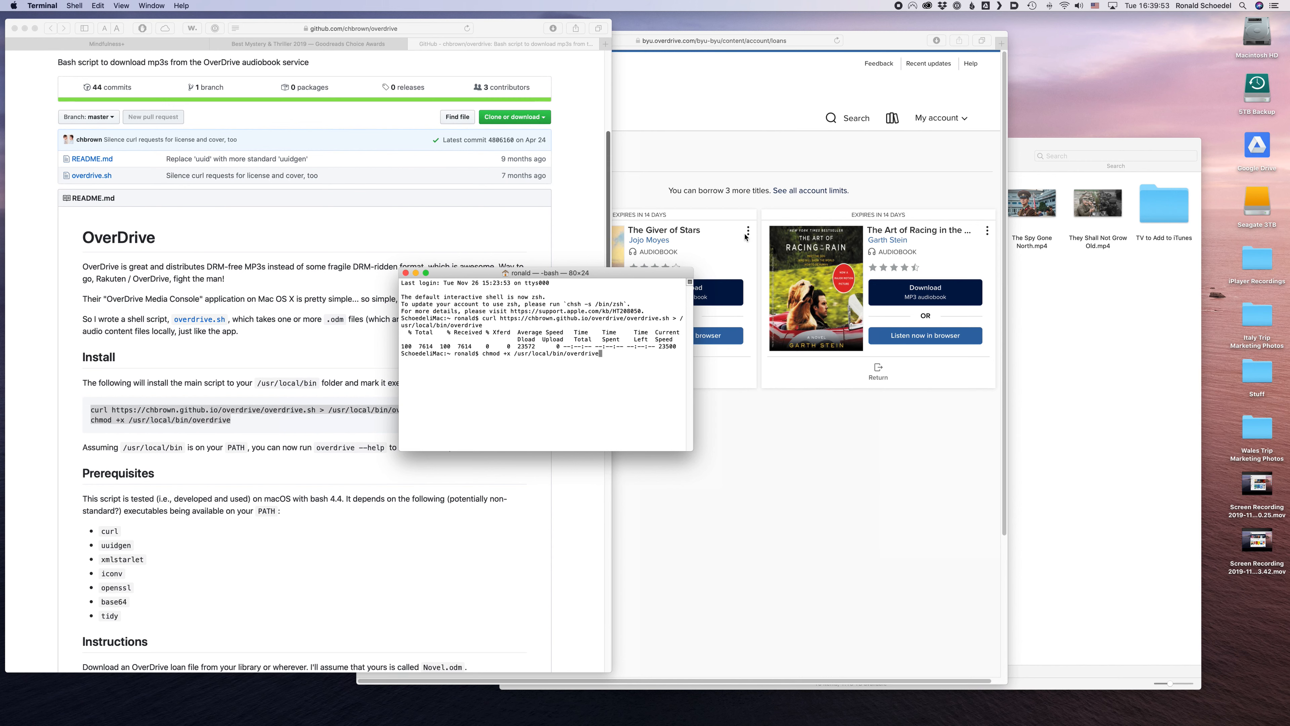
Replace the Terminal window with a new one and enter "overdrive download " at its prompt without running it
{"action": "left_click_drag", "start_coordinate": [647, 274], "coordinate": [574, 283]}
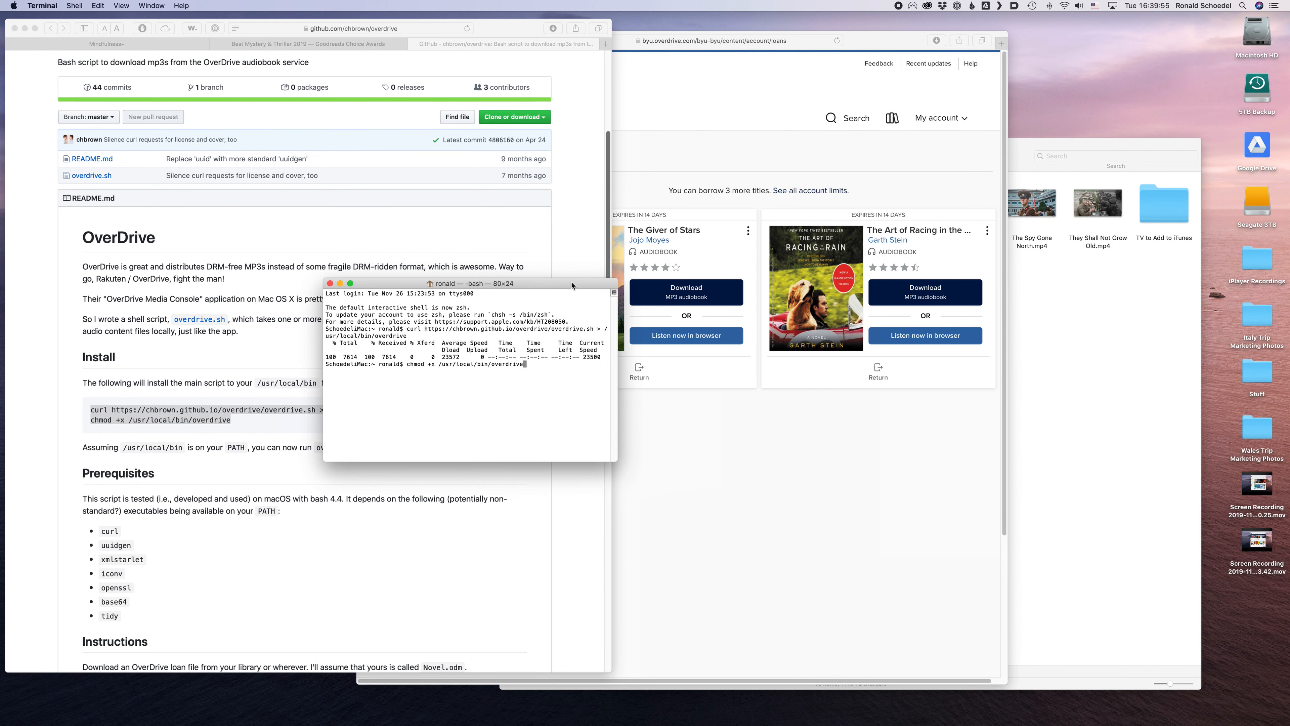
{"action": "left_click", "coordinate": [333, 282]}
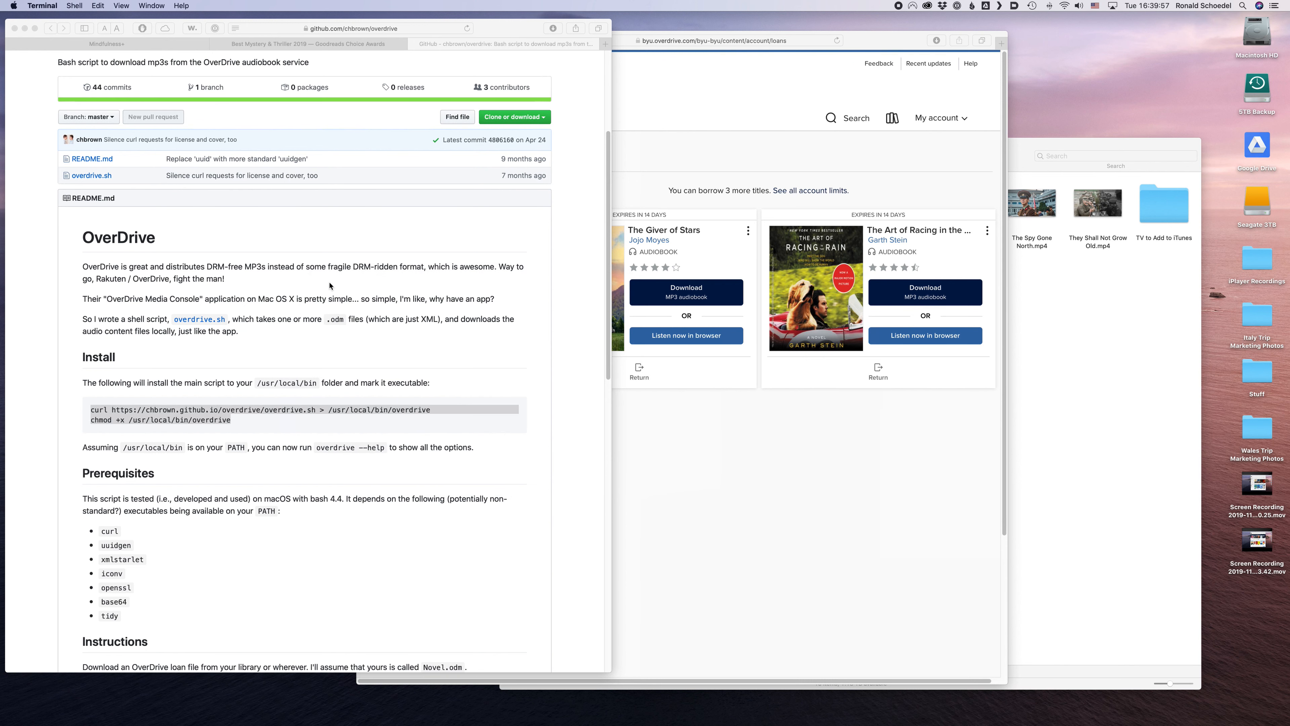
{"action": "key", "text": "super+n"}
{"action": "type", "text": "overdrive d"}
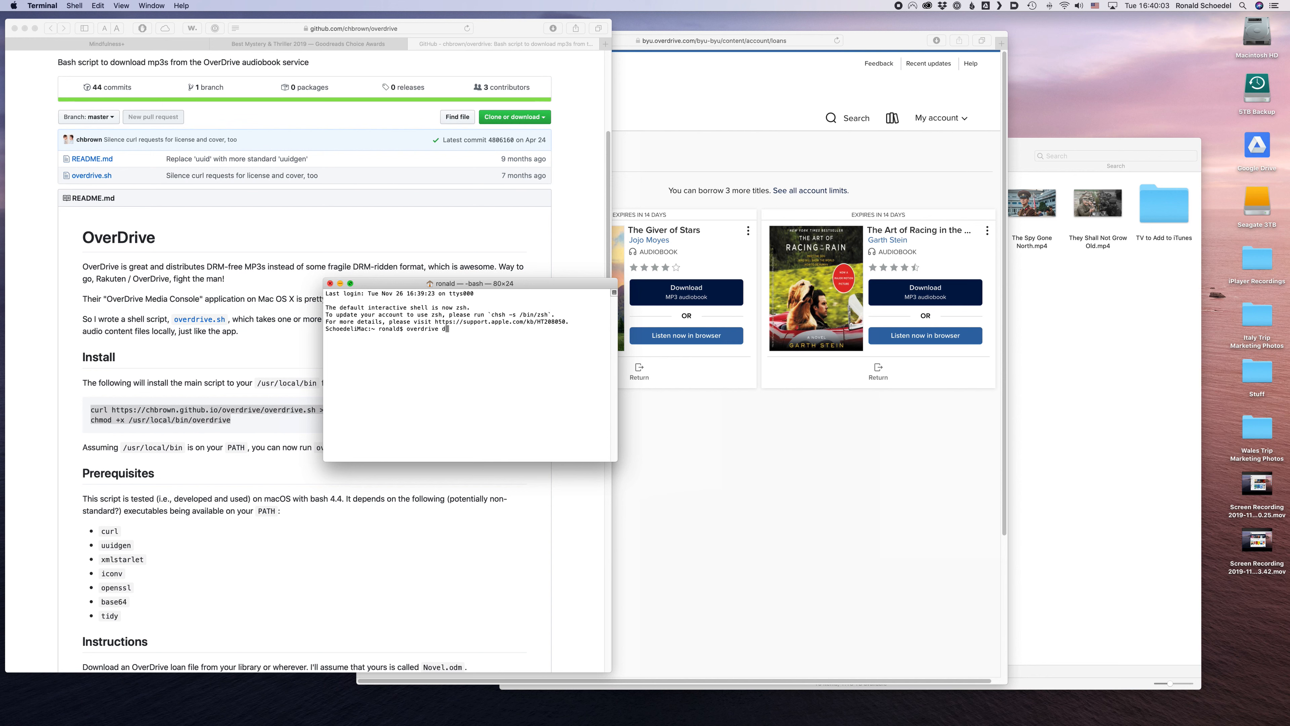
{"action": "type", "text": "ownload"}
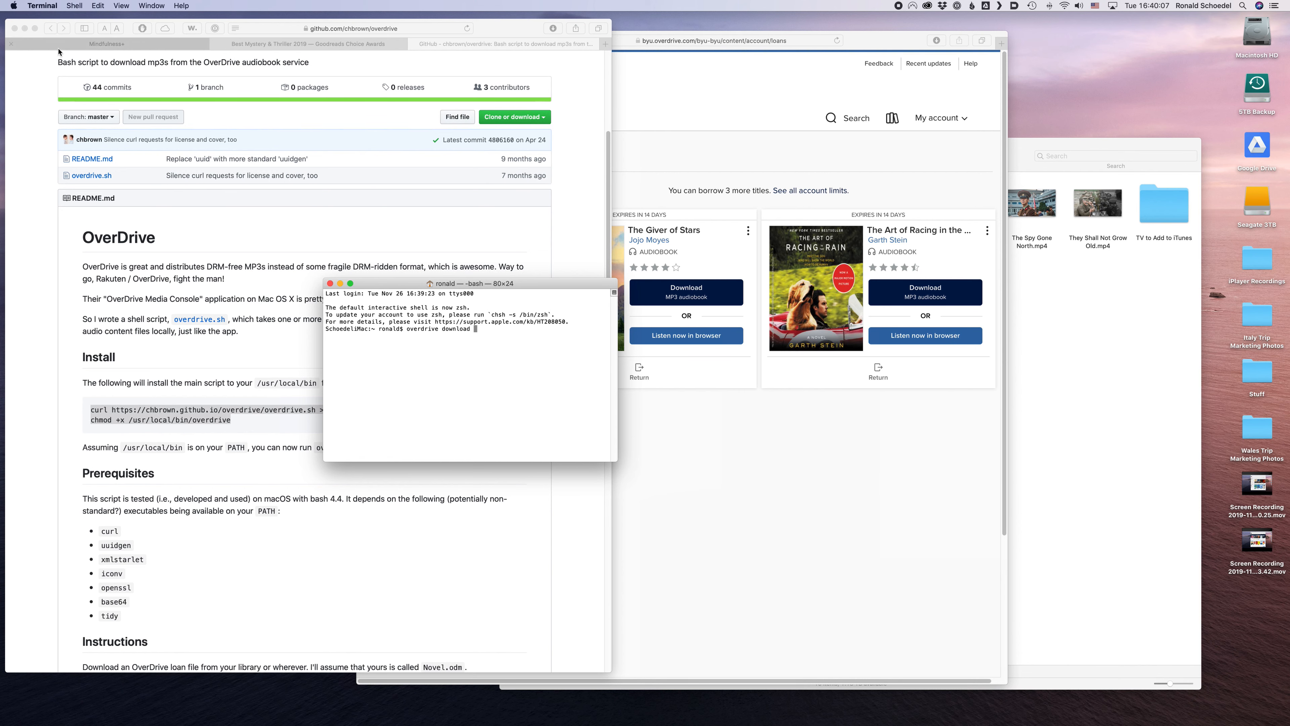
Minimize both Safari windows and place the Terminal window beside the Downloads folder window
{"action": "left_click", "coordinate": [25, 28]}
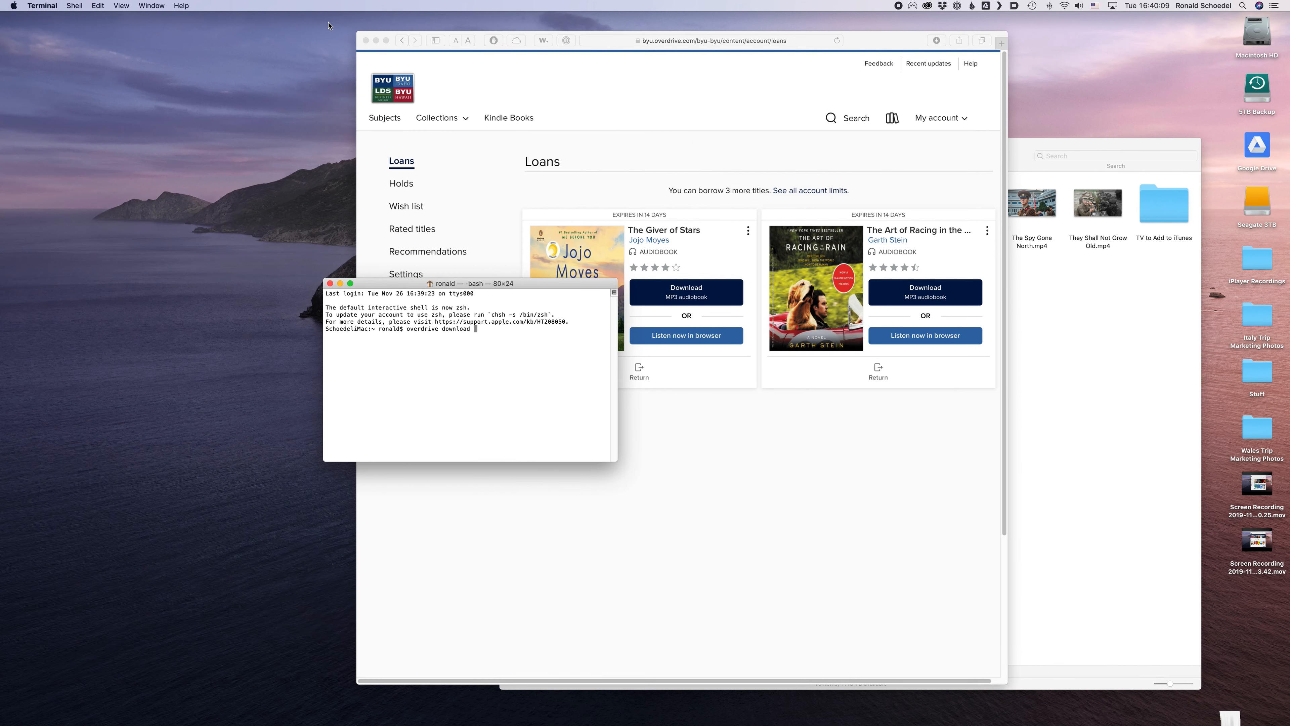
{"action": "left_click", "coordinate": [376, 41]}
{"action": "left_click_drag", "start_coordinate": [538, 285], "coordinate": [381, 210]}
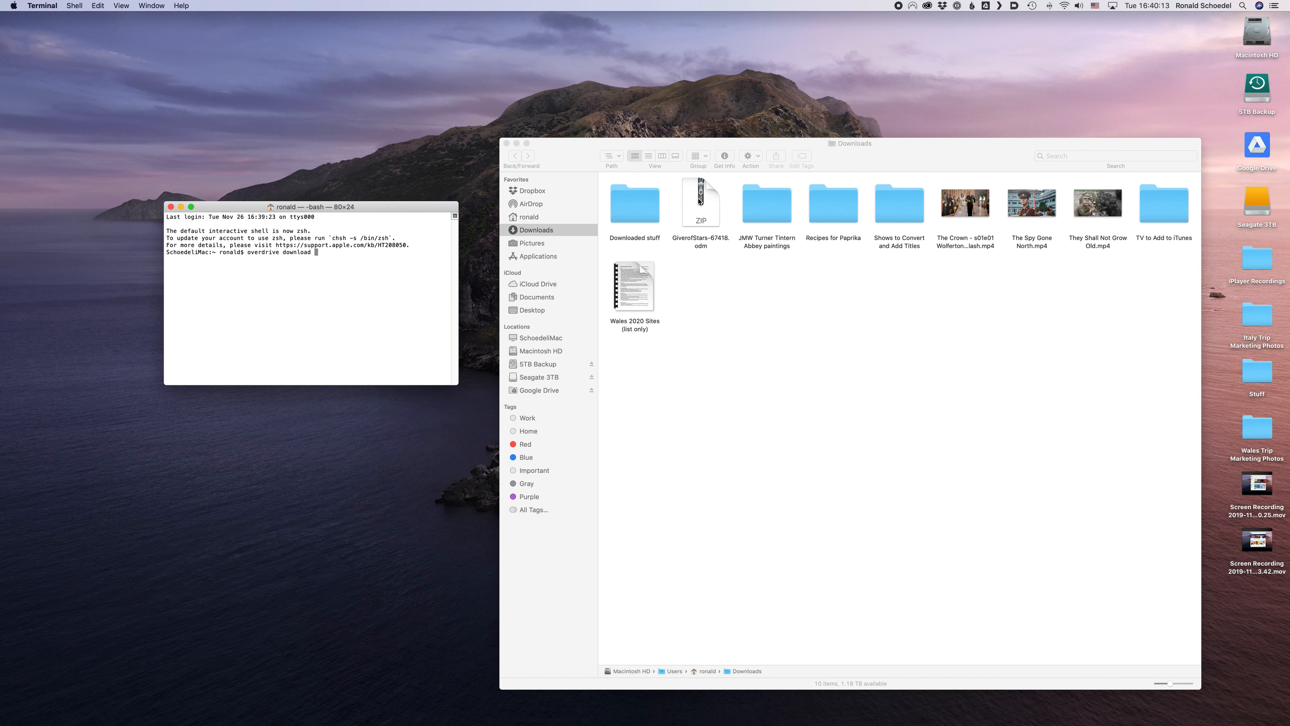
Add the path of GiverofStars-67418.odm from the Downloads folder to the overdrive download command and run it
{"action": "left_click", "coordinate": [705, 203]}
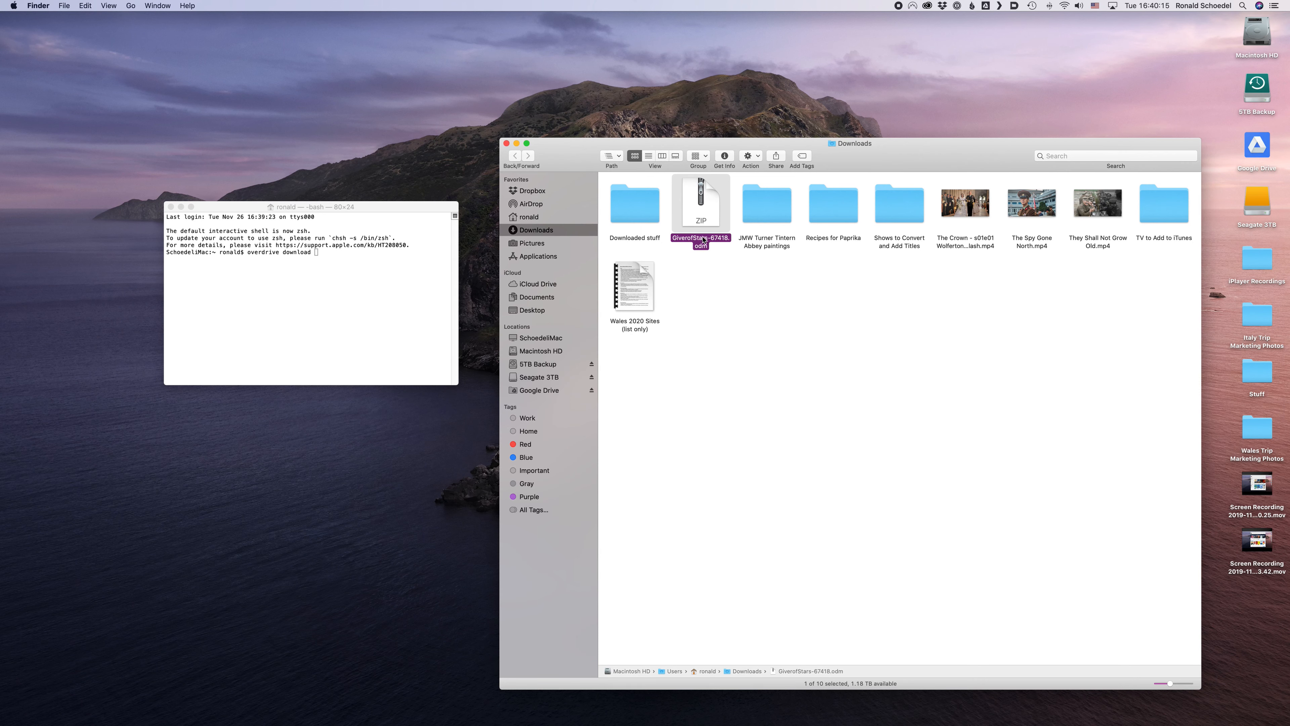
{"action": "left_click_drag", "start_coordinate": [701, 207], "coordinate": [319, 256]}
{"action": "left_click", "coordinate": [197, 262]}
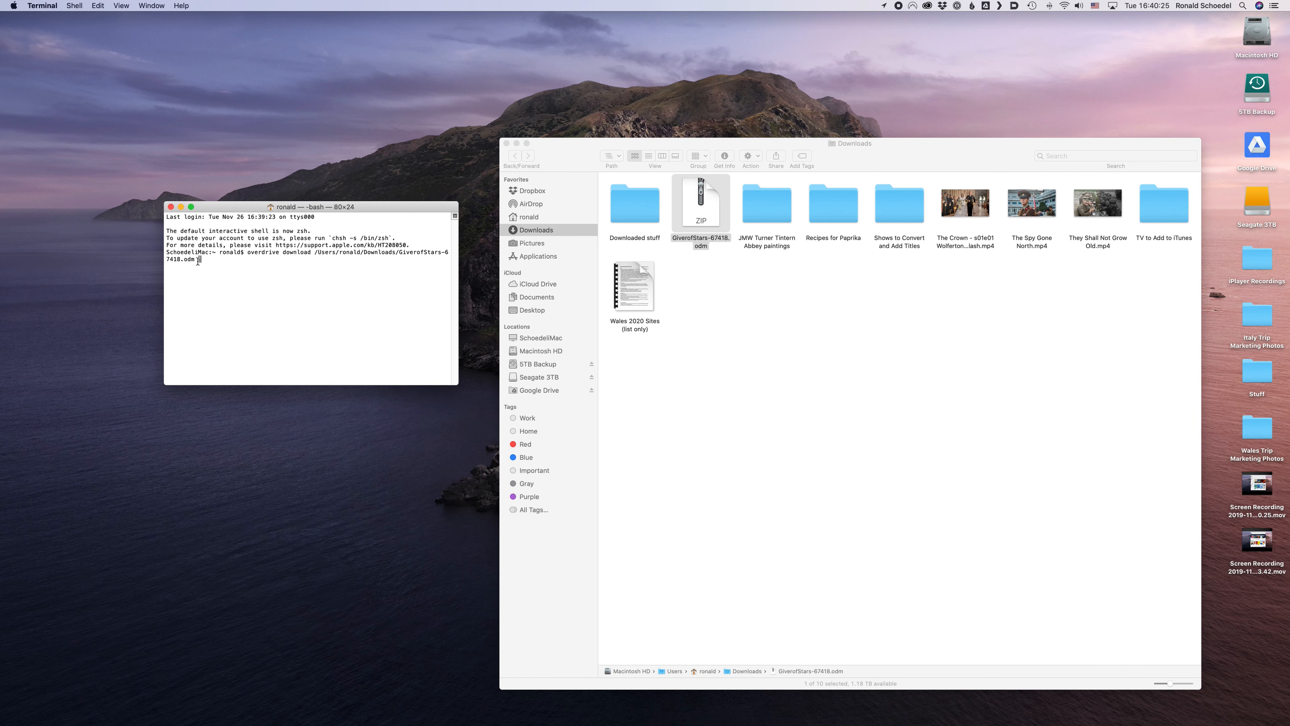
{"action": "key", "text": "Return"}
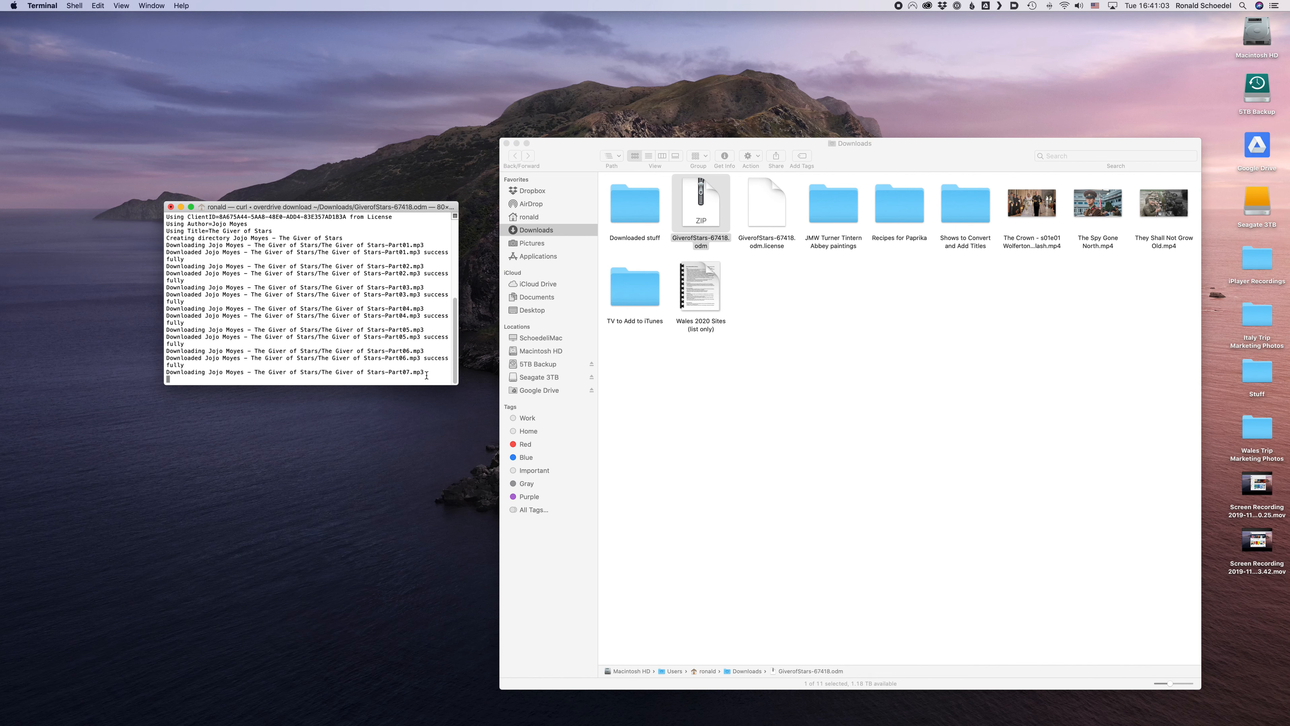
Move the Terminal window clear of the Downloads window, launch AudioBookBinder, and place its window below Terminal
{"action": "left_click_drag", "start_coordinate": [420, 209], "coordinate": [343, 150]}
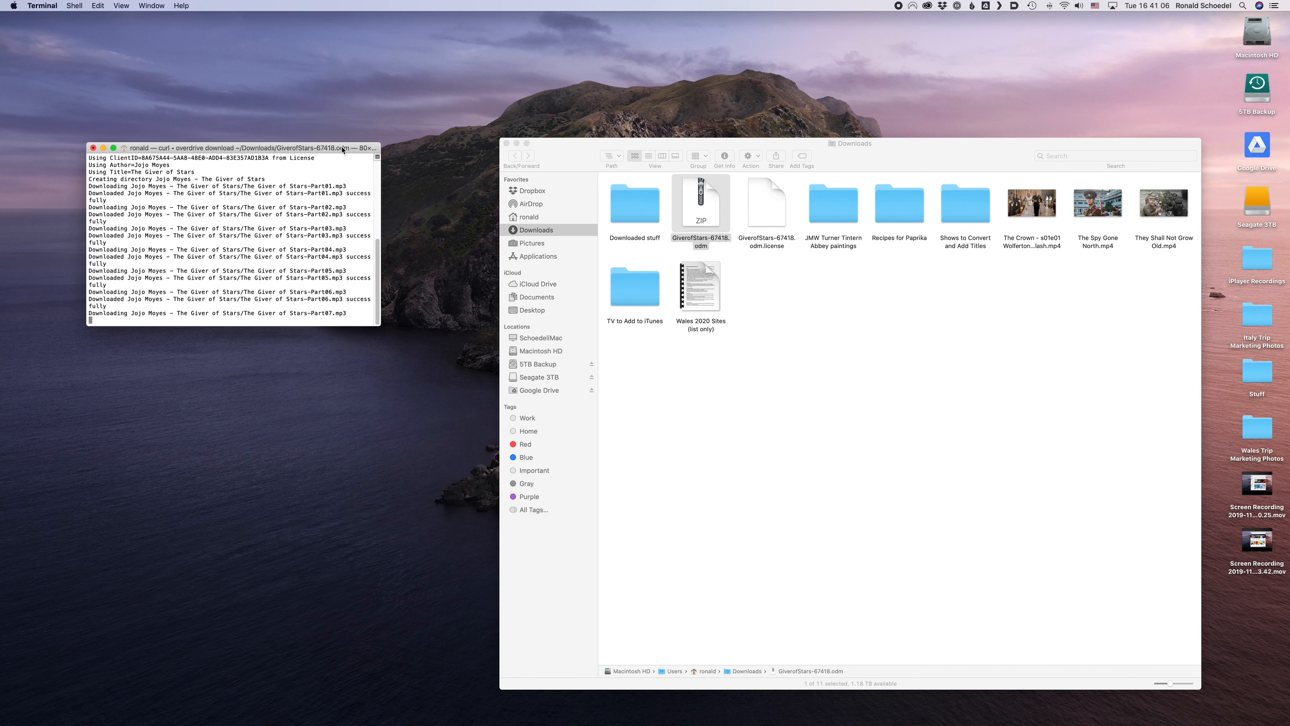
{"action": "left_click", "coordinate": [1242, 5]}
{"action": "type", "text": "audiobookBinder"}
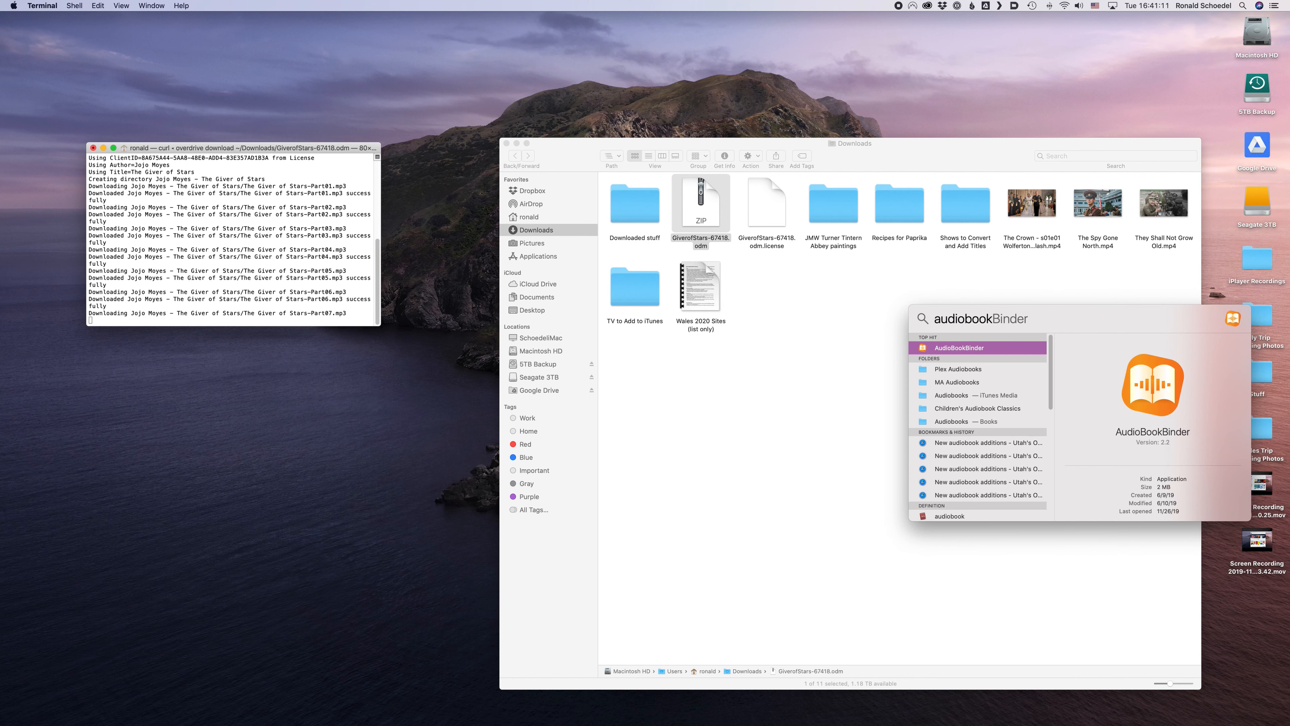
{"action": "key", "text": "Return"}
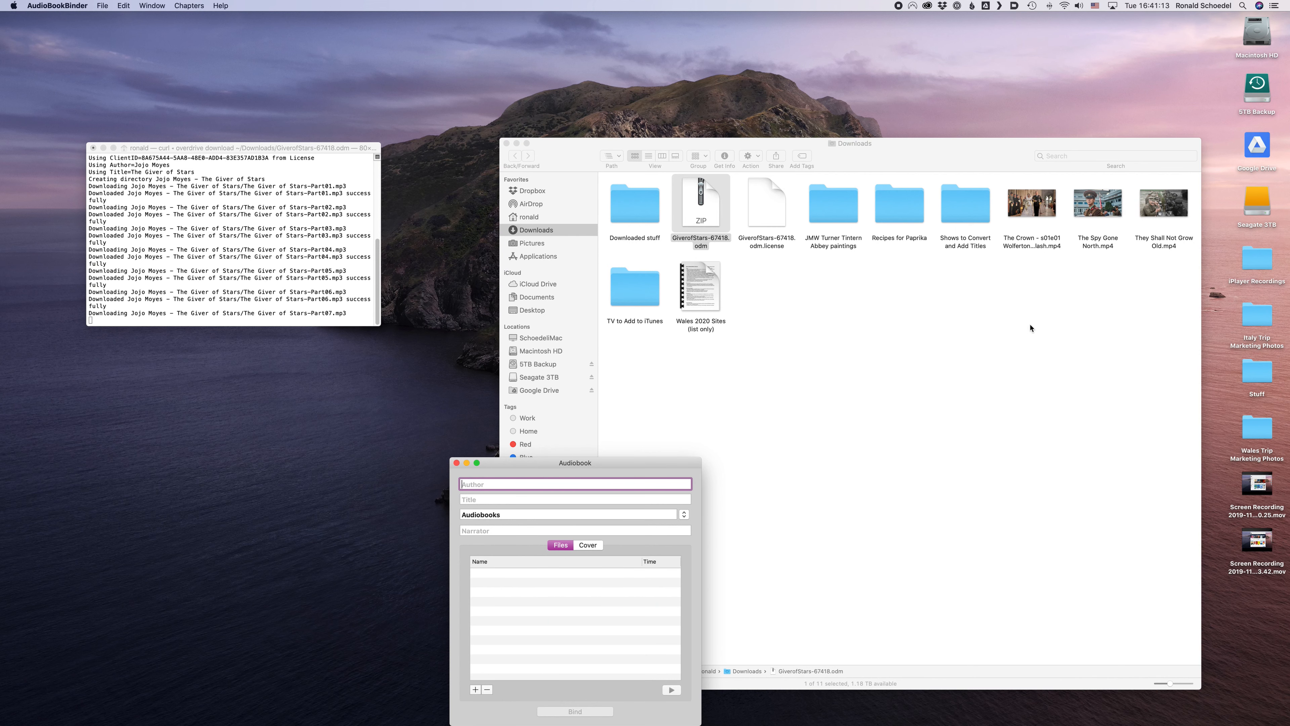
{"action": "left_click_drag", "start_coordinate": [636, 463], "coordinate": [274, 357]}
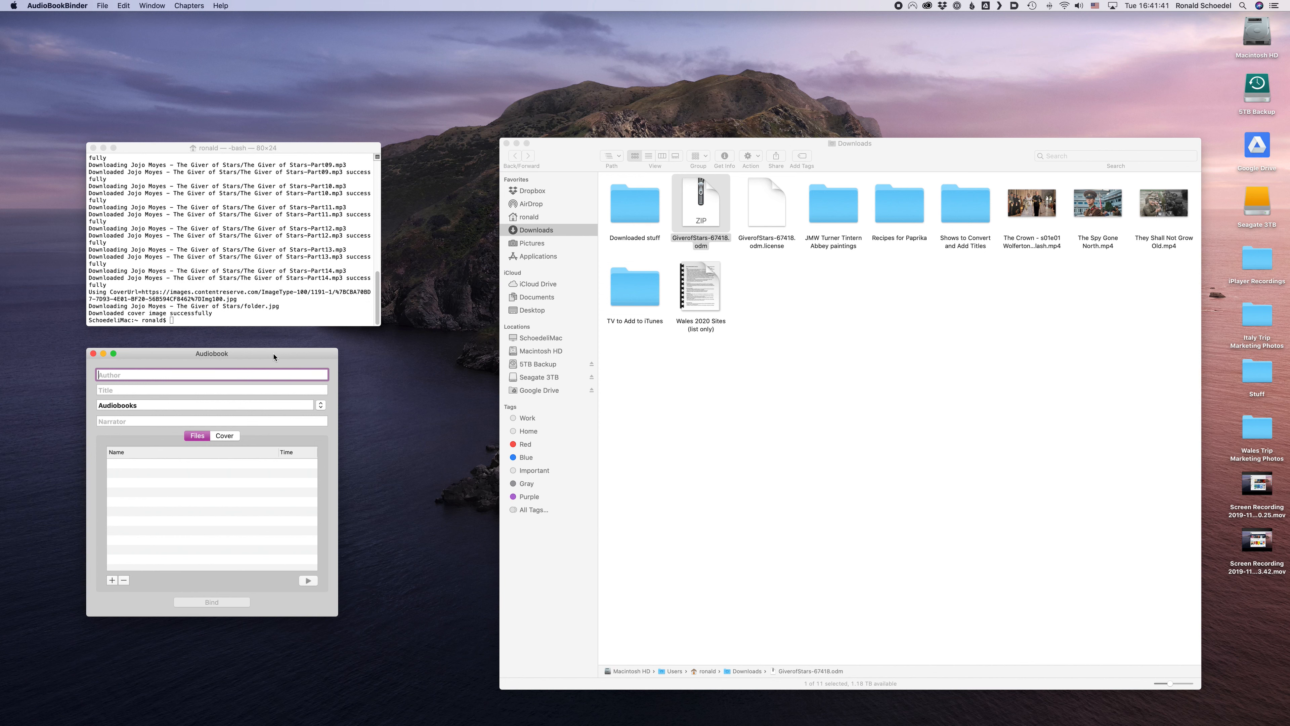
Check the end of the download output in Terminal, covering the Part14 MP3 and the cover image
{"action": "left_click", "coordinate": [174, 149]}
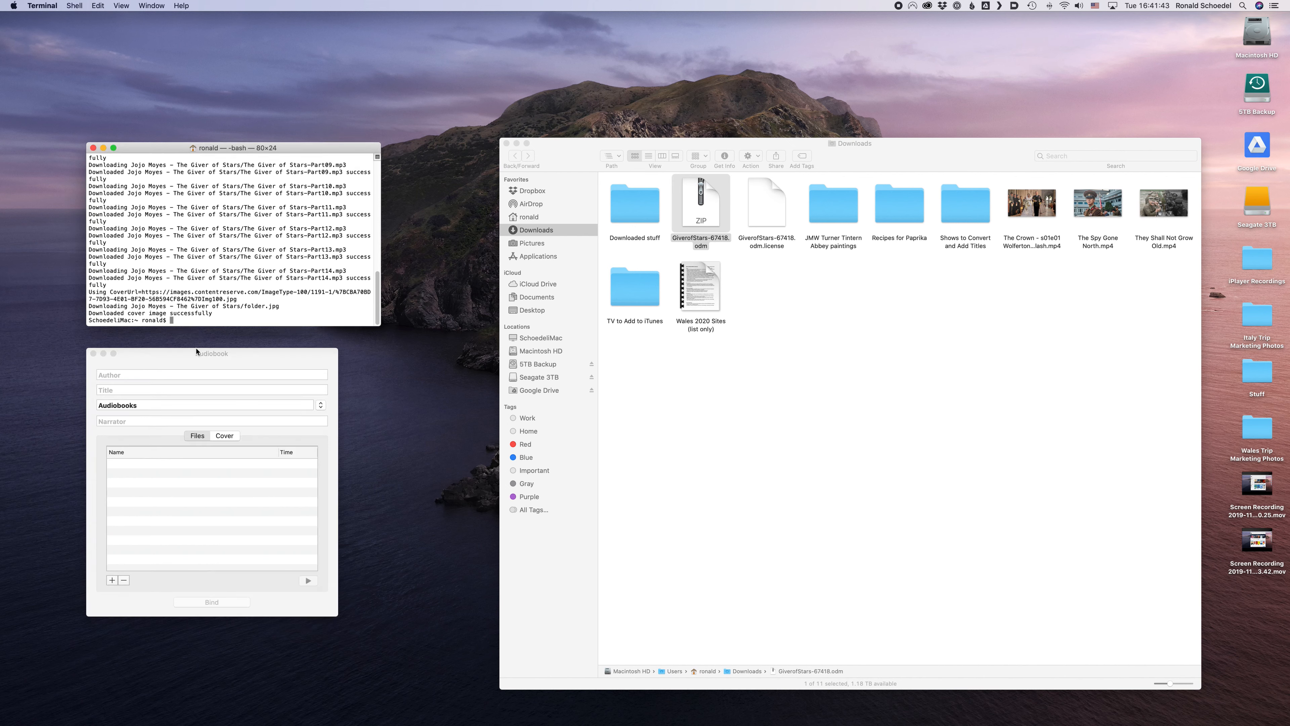
{"action": "left_click_drag", "start_coordinate": [224, 312], "coordinate": [83, 274]}
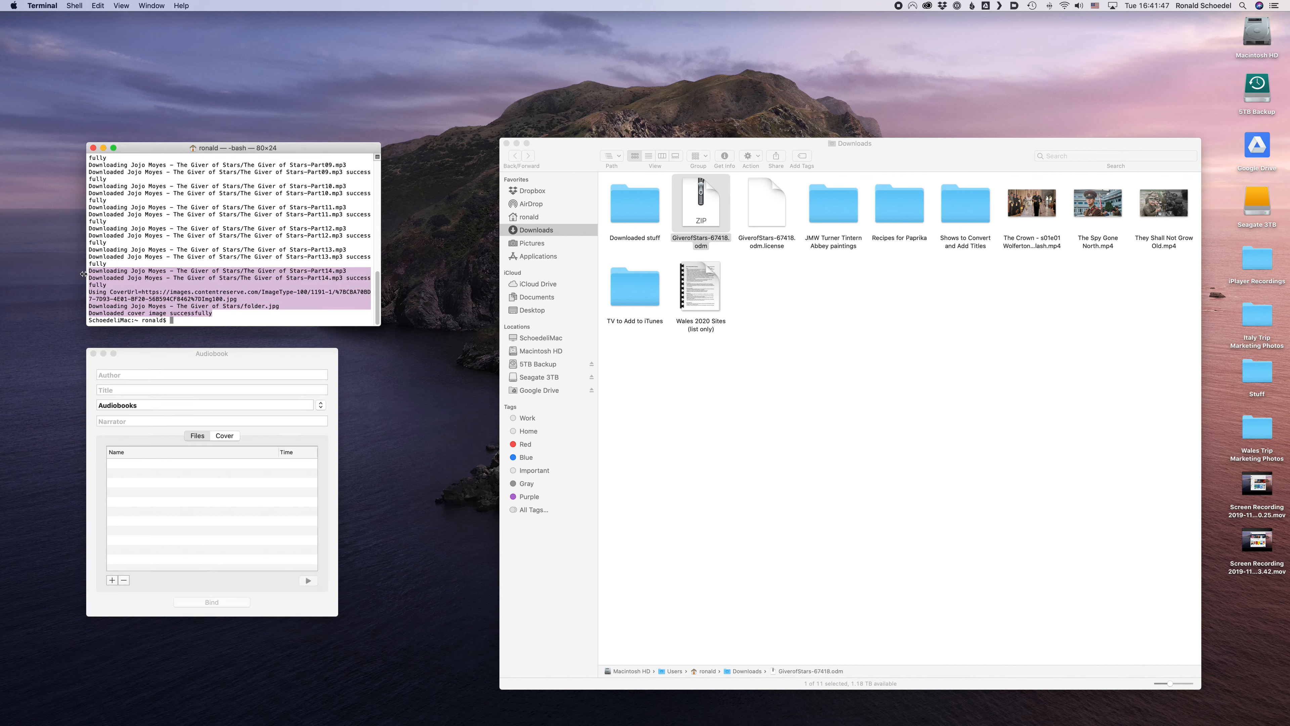
{"action": "left_click", "coordinate": [185, 318]}
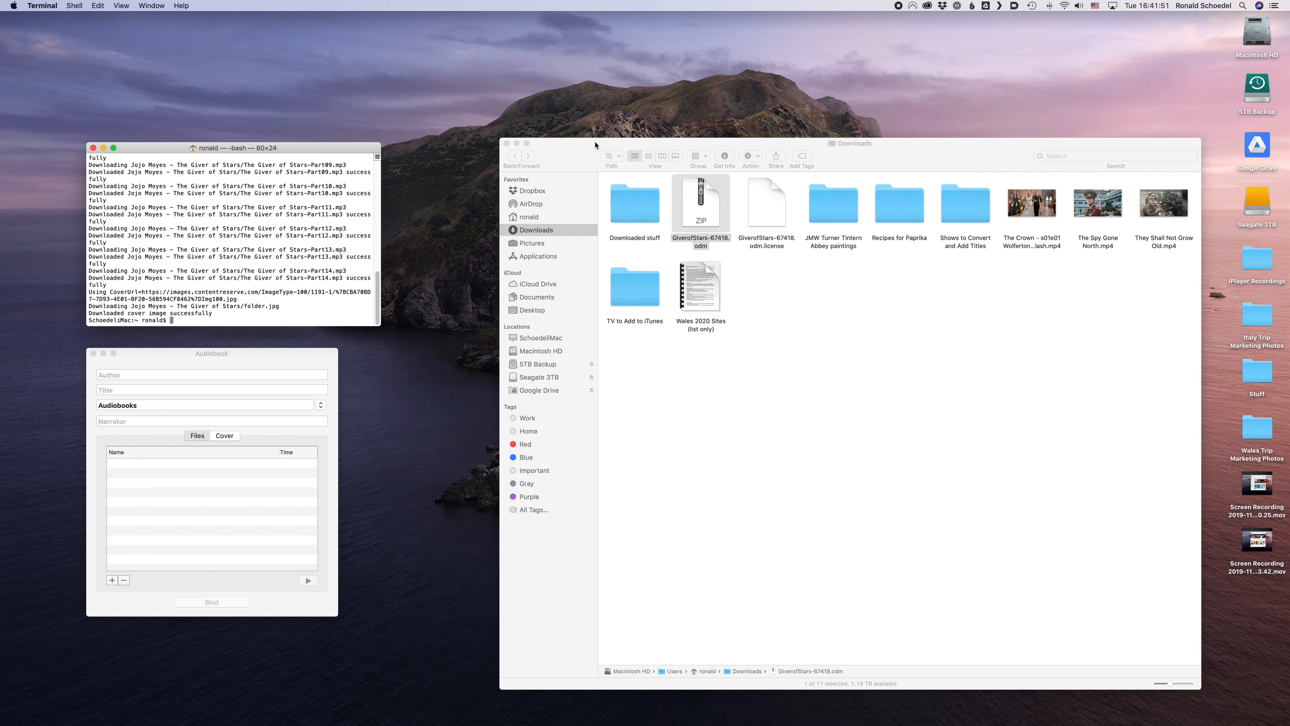
In Finder, open the "Jojo Moyes - The Giver of Stars" folder in the home folder and show its files as icons
{"action": "left_click", "coordinate": [577, 157]}
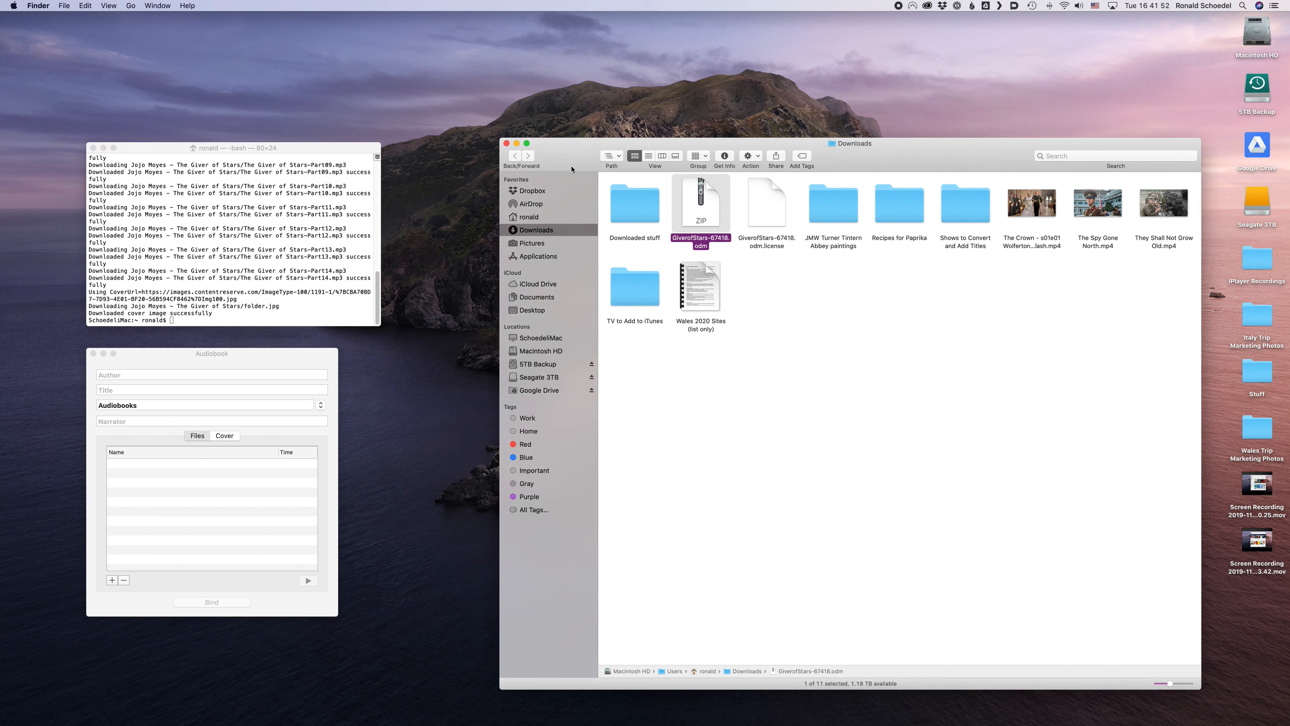
{"action": "left_click", "coordinate": [536, 219]}
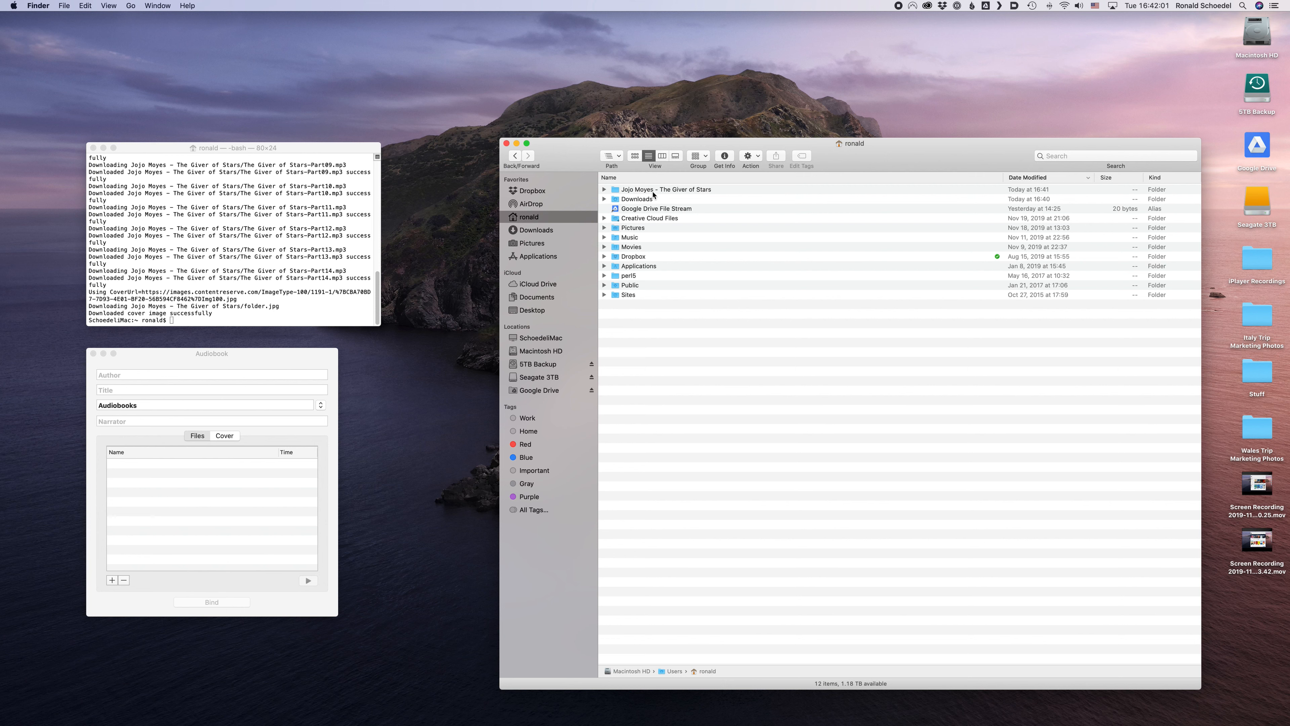
{"action": "left_click", "coordinate": [674, 191]}
{"action": "double_click", "coordinate": [674, 191]}
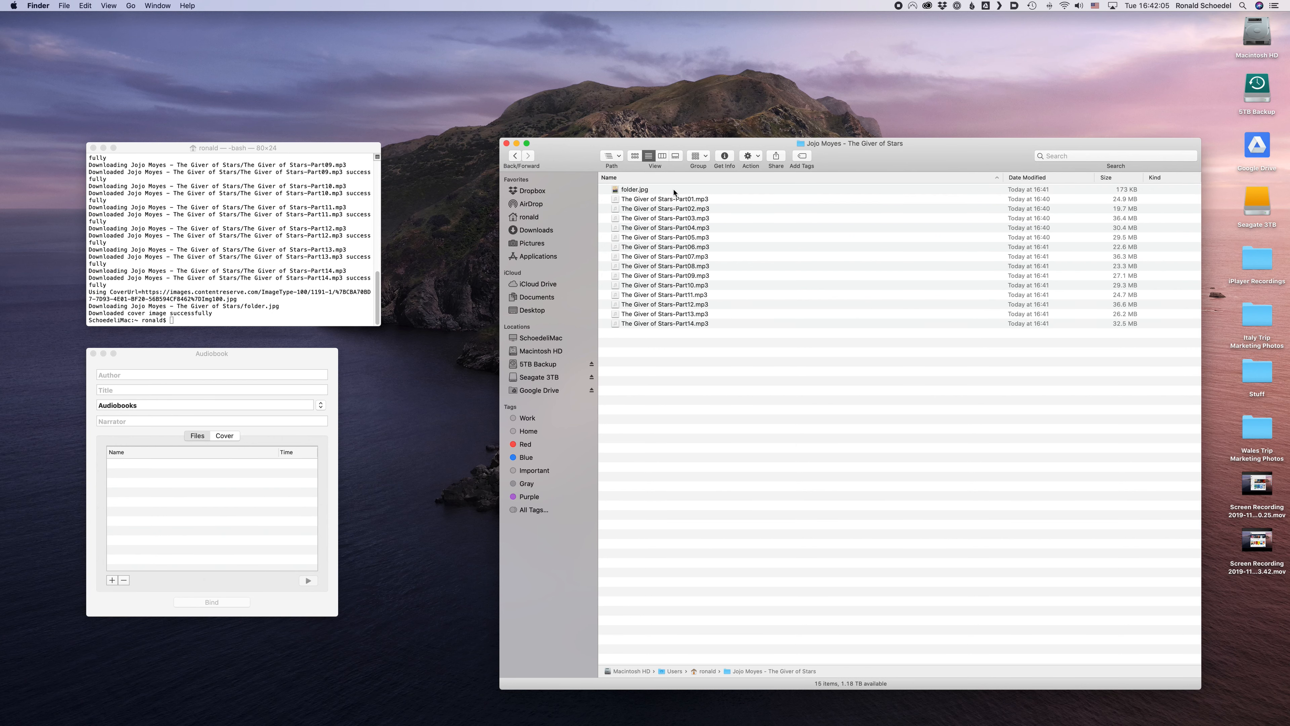
{"action": "left_click", "coordinate": [632, 156]}
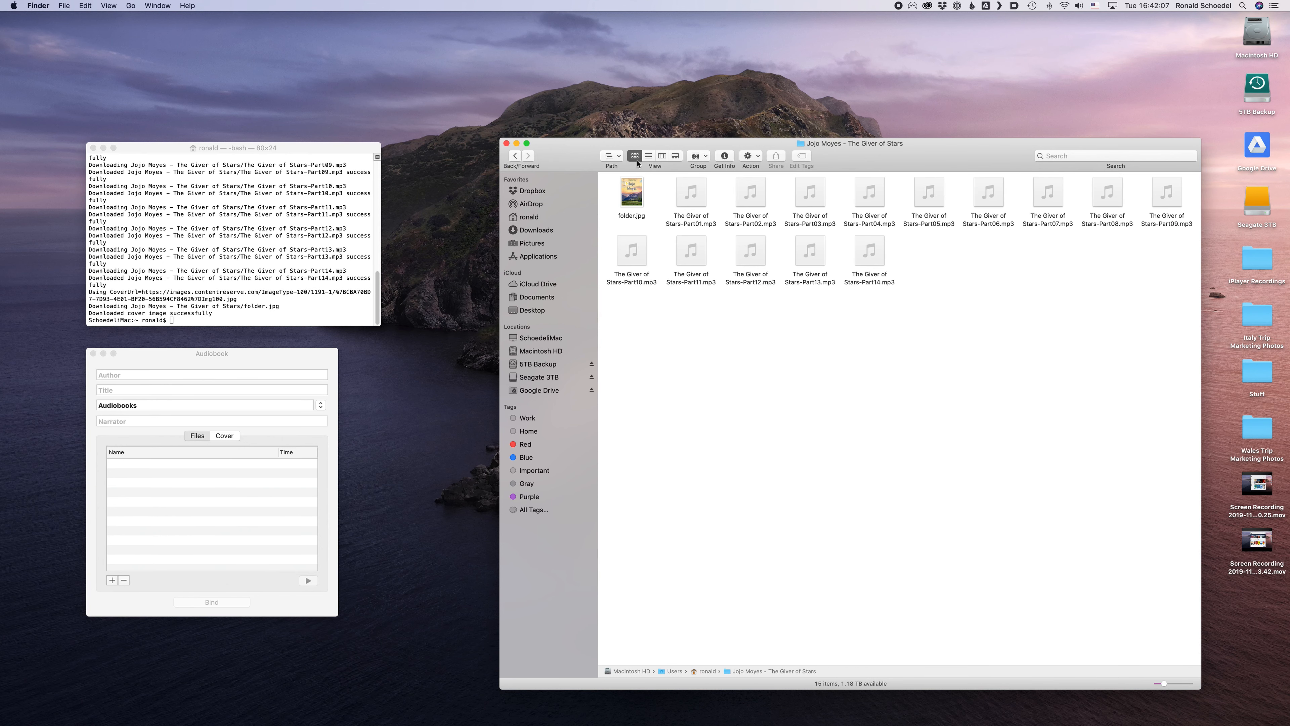
Preview folder.jpg and set it as the audiobook's cover image in AudioBookBinder
{"action": "left_click", "coordinate": [633, 196]}
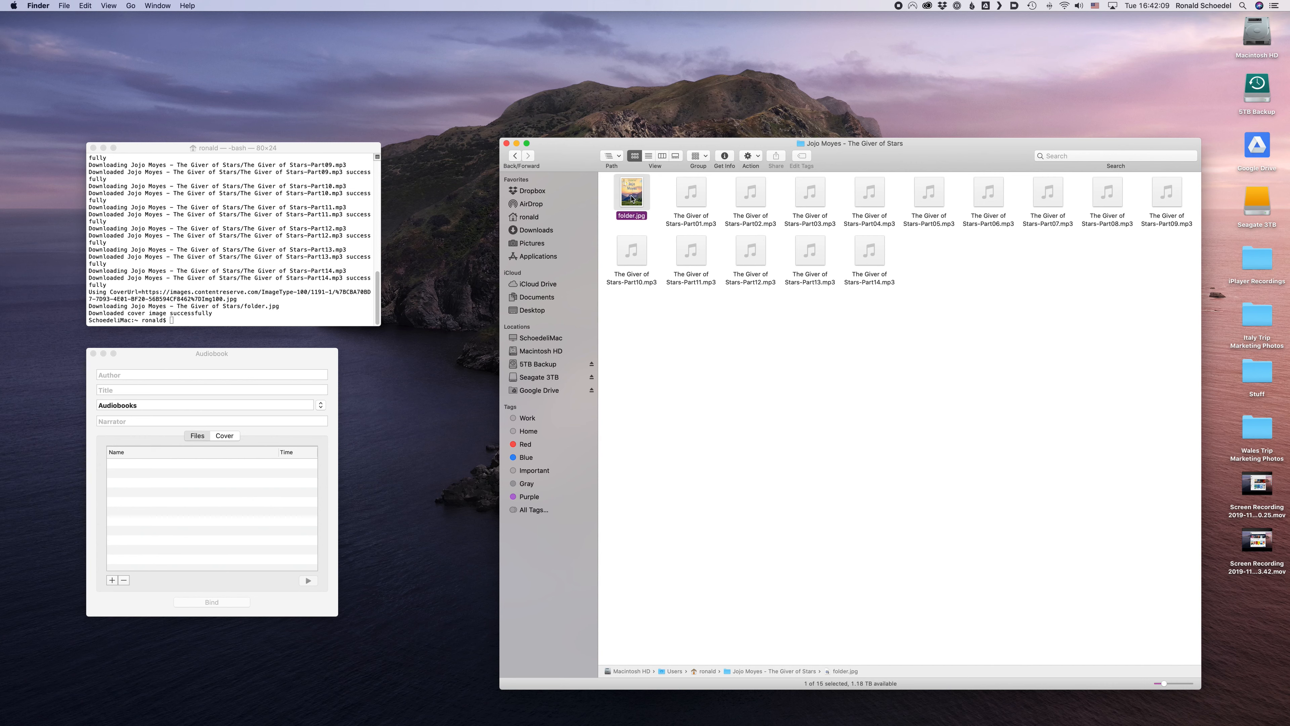
{"action": "key", "text": "space"}
{"action": "key", "text": "space"}
{"action": "left_click", "coordinate": [316, 360]}
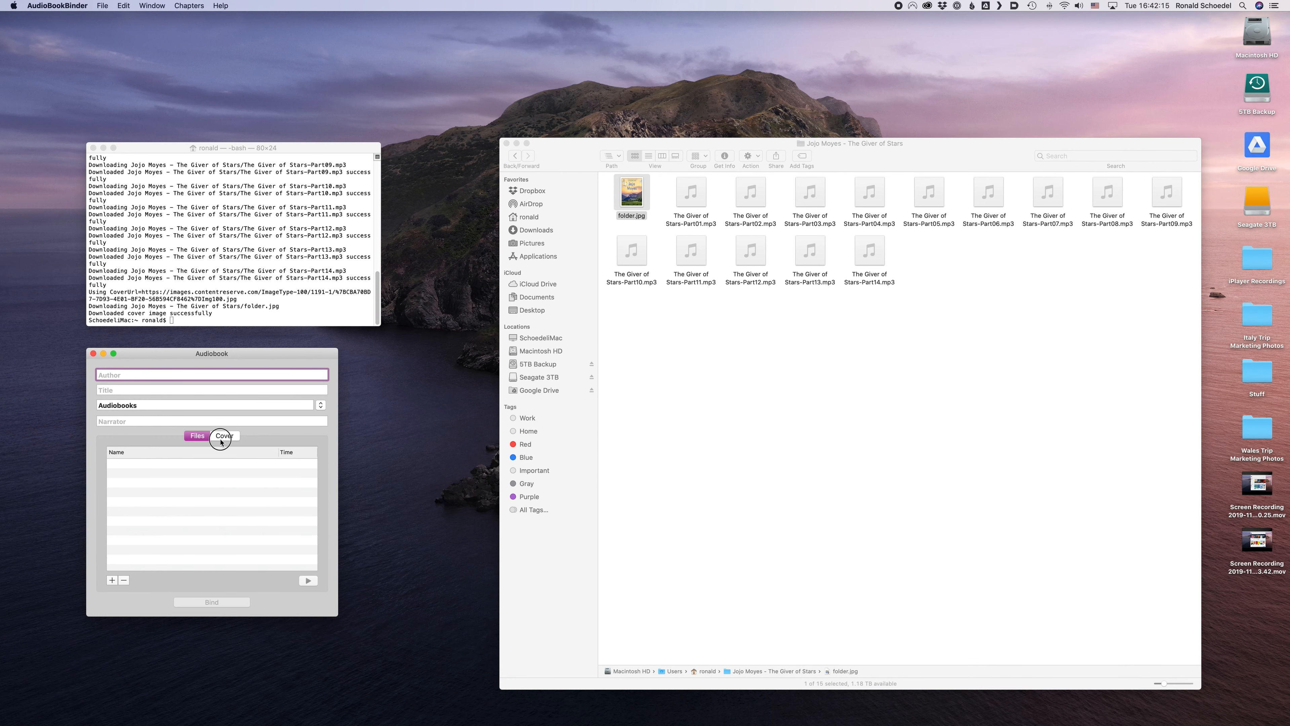
{"action": "left_click", "coordinate": [222, 439]}
{"action": "left_click_drag", "start_coordinate": [631, 202], "coordinate": [218, 478]}
Select all the Giver of Stars MP3 parts except folder.jpg and add them to the audiobook's file list
{"action": "left_click", "coordinate": [925, 327]}
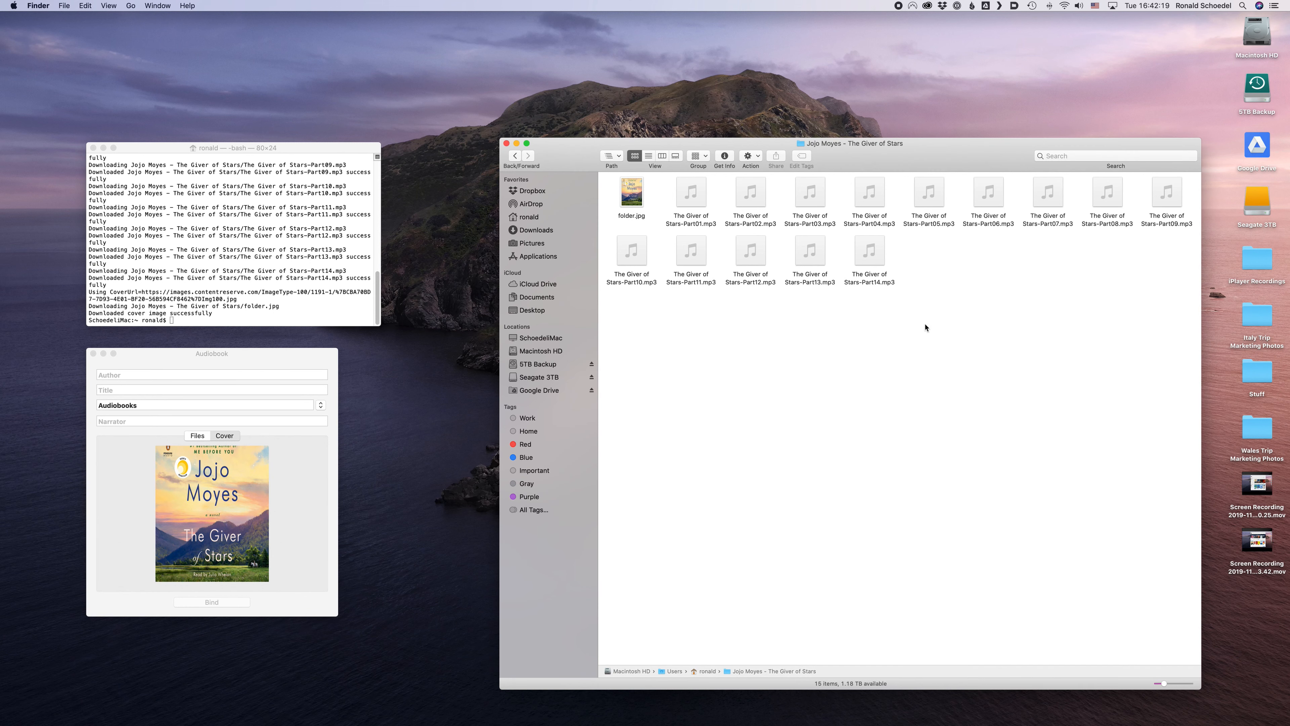
{"action": "key", "text": "super+a"}
{"action": "left_click", "coordinate": [636, 200], "text": "super"}
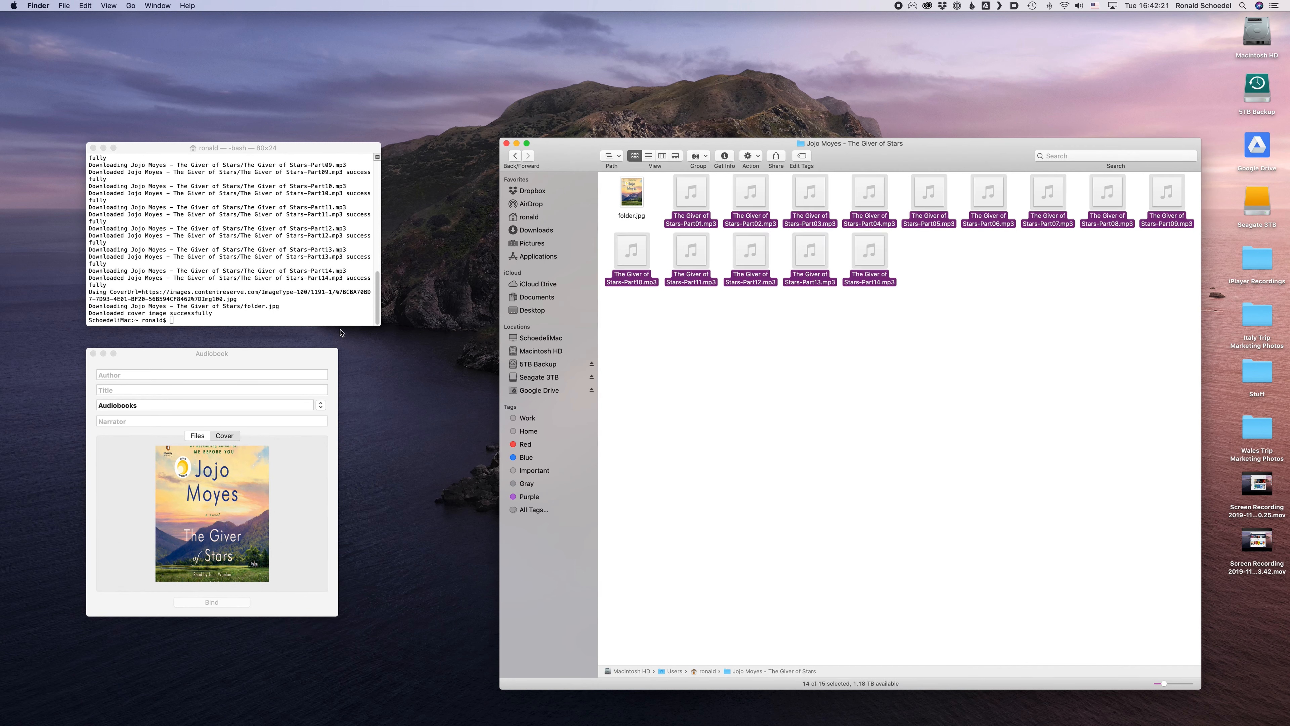
{"action": "left_click", "coordinate": [198, 436]}
{"action": "left_click_drag", "start_coordinate": [692, 192], "coordinate": [231, 500]}
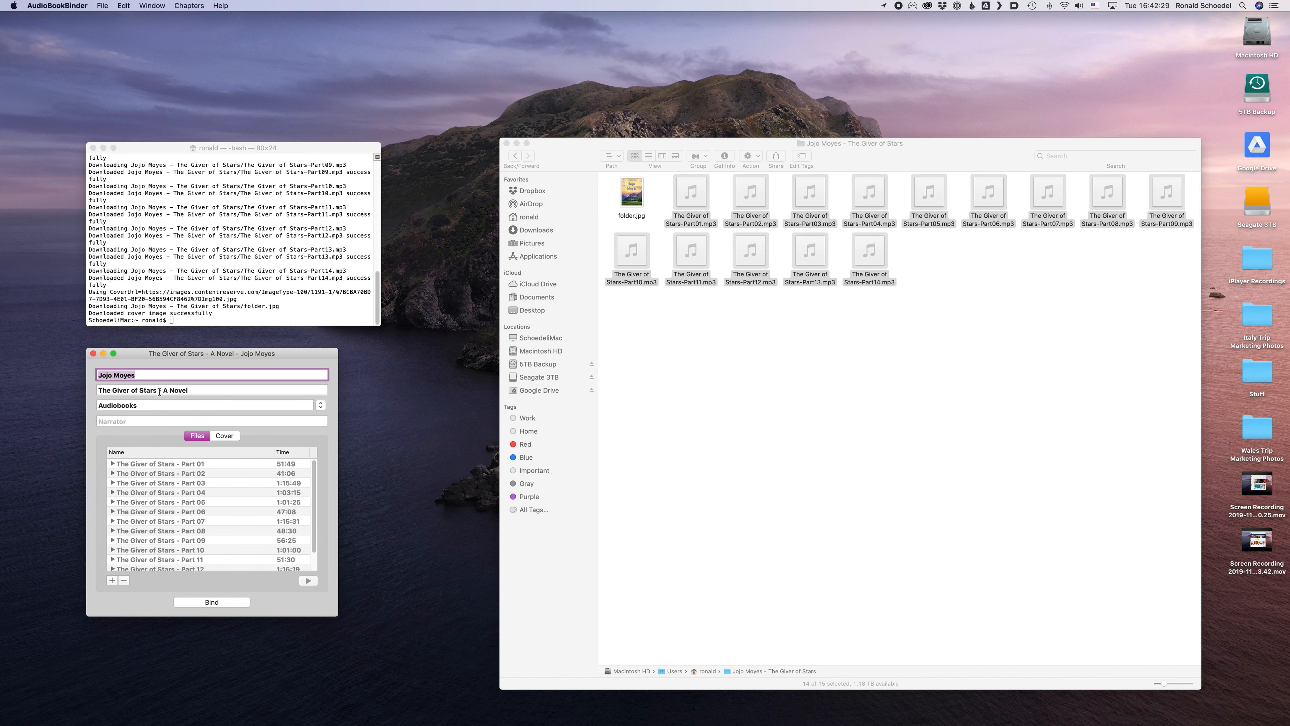
Set the audiobook's genre to Historical Fiction and start binding its listed parts into one audiobook
{"action": "left_click", "coordinate": [321, 407]}
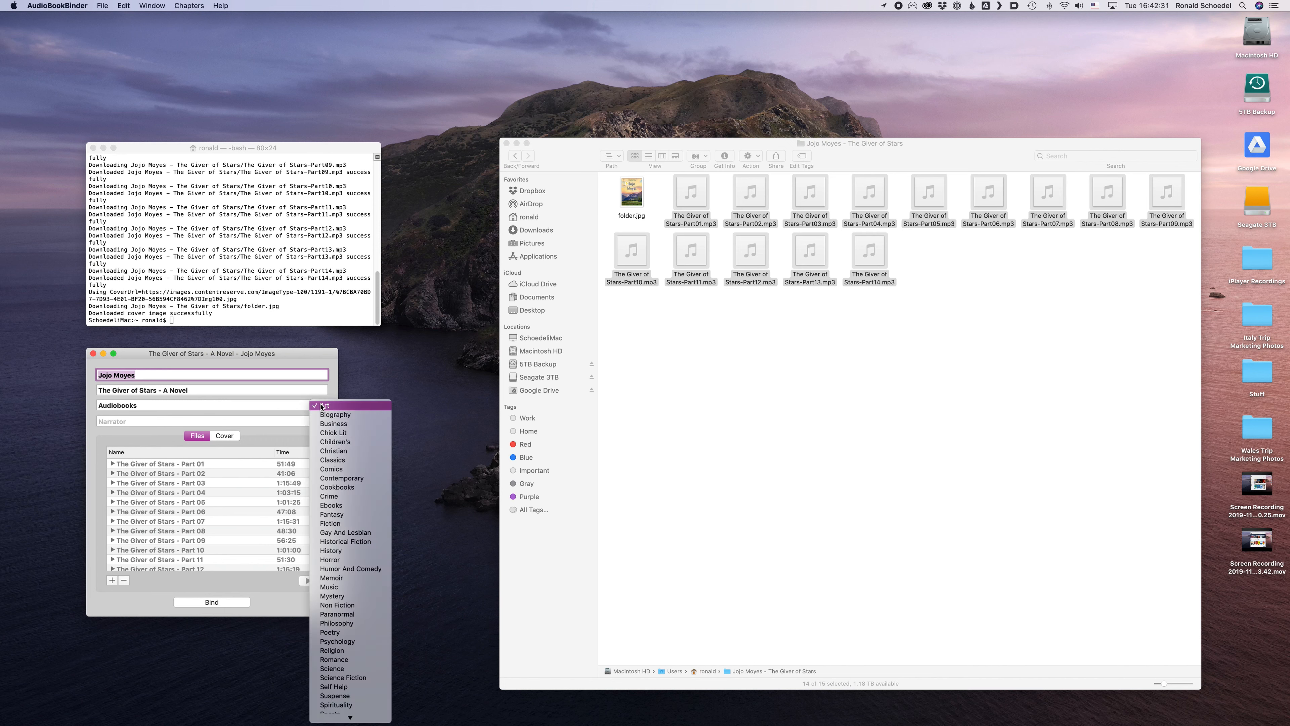
{"action": "left_click", "coordinate": [346, 542]}
{"action": "scroll", "coordinate": [253, 507], "scroll_direction": "down", "scroll_amount": 2}
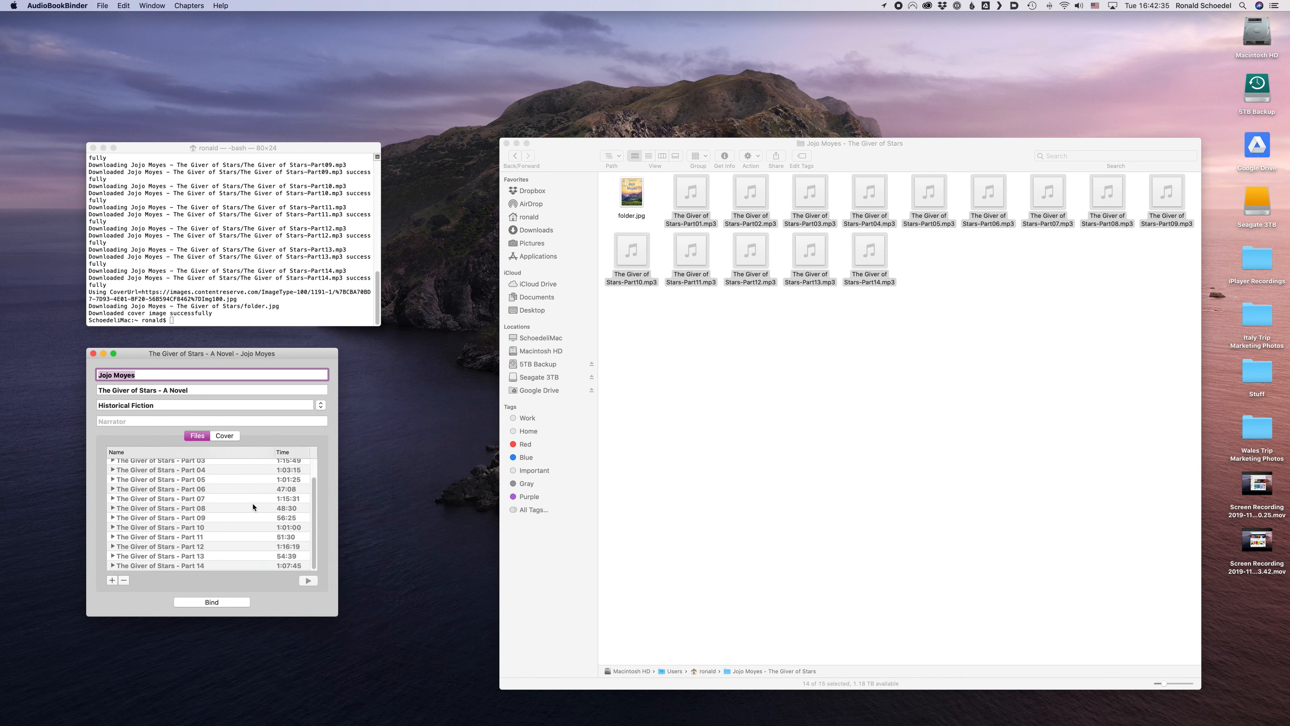
{"action": "scroll", "coordinate": [249, 503], "scroll_direction": "up", "scroll_amount": 3}
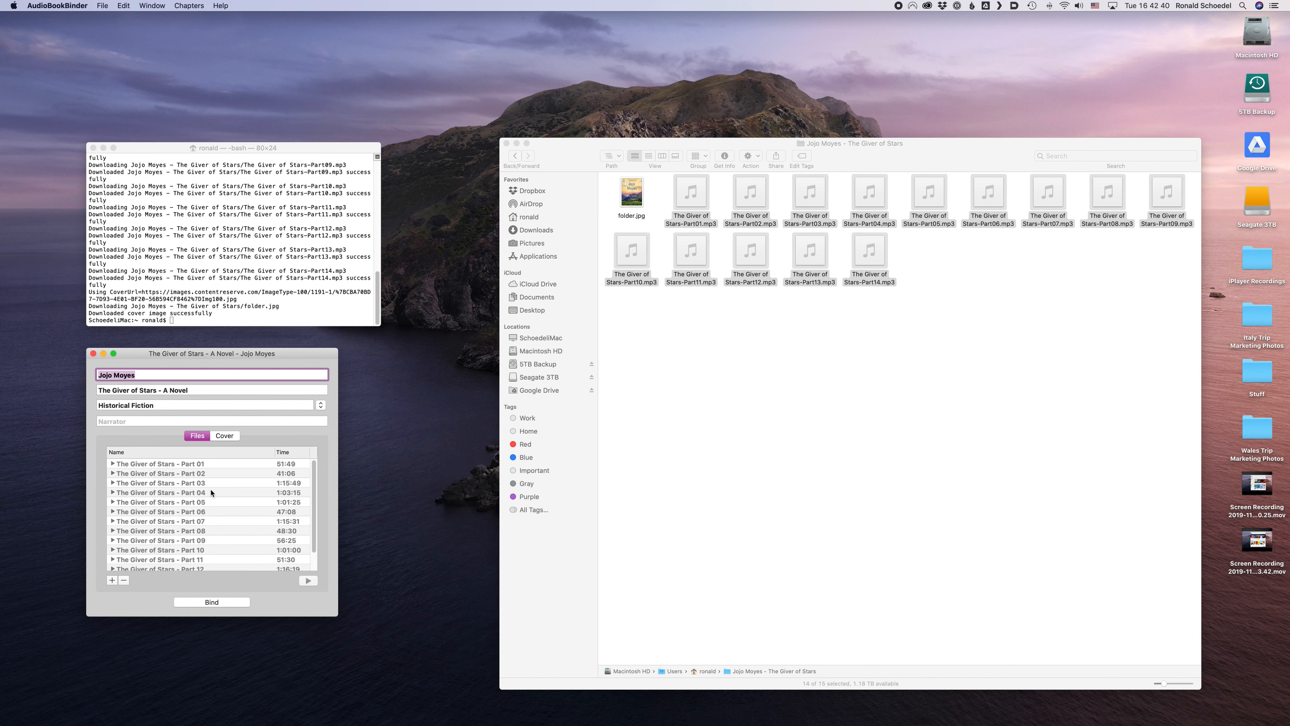
{"action": "scroll", "coordinate": [213, 513], "scroll_direction": "down", "scroll_amount": 3}
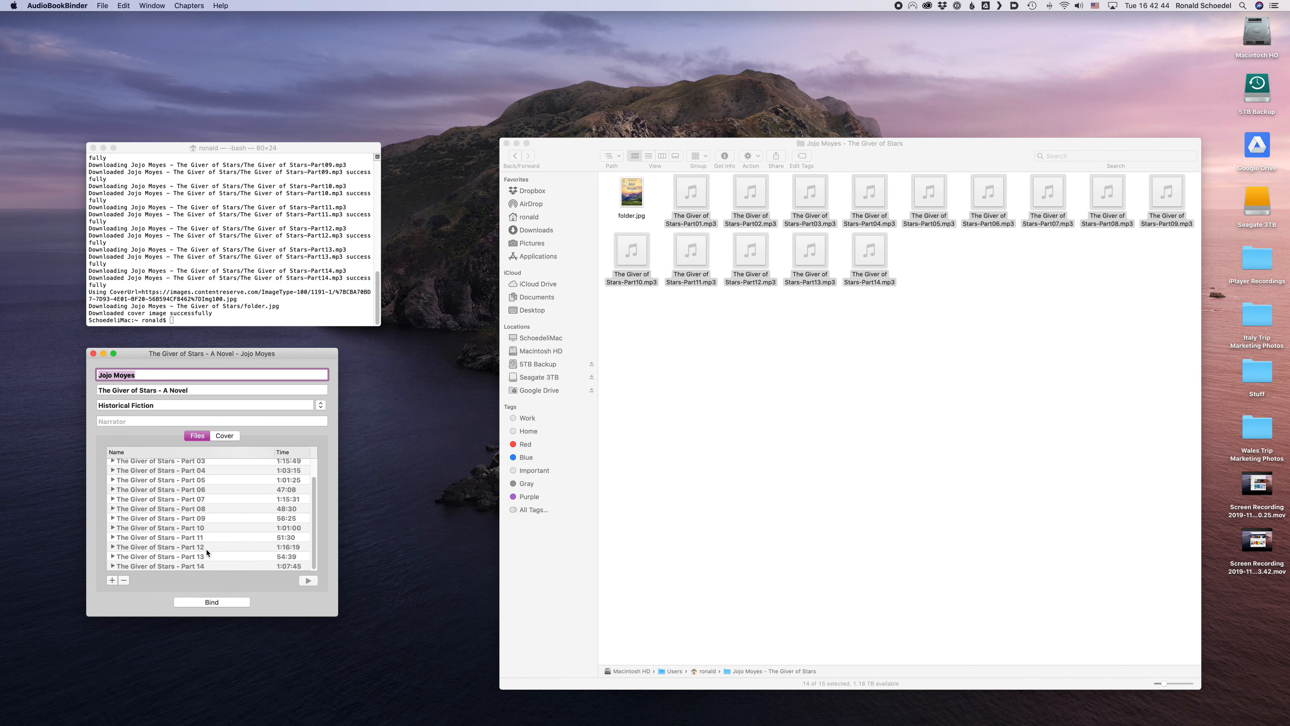
{"action": "left_click", "coordinate": [218, 603]}
{"action": "left_click", "coordinate": [281, 406]}
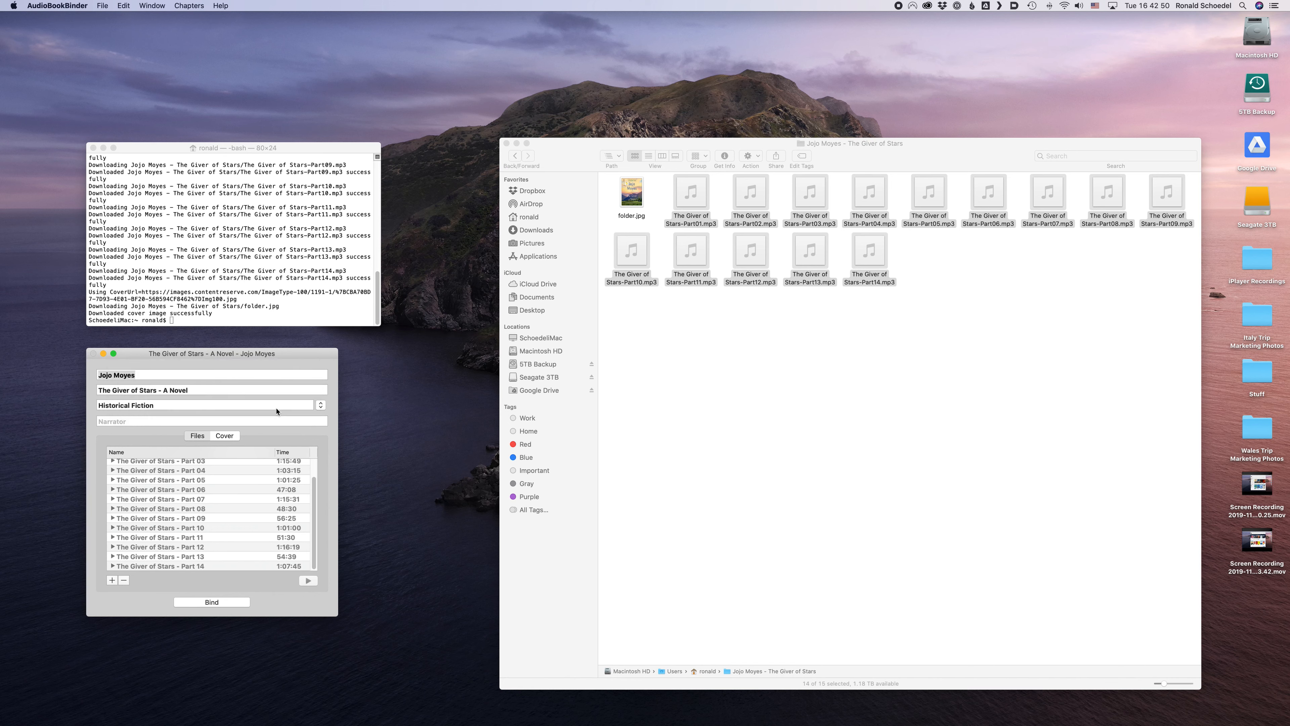